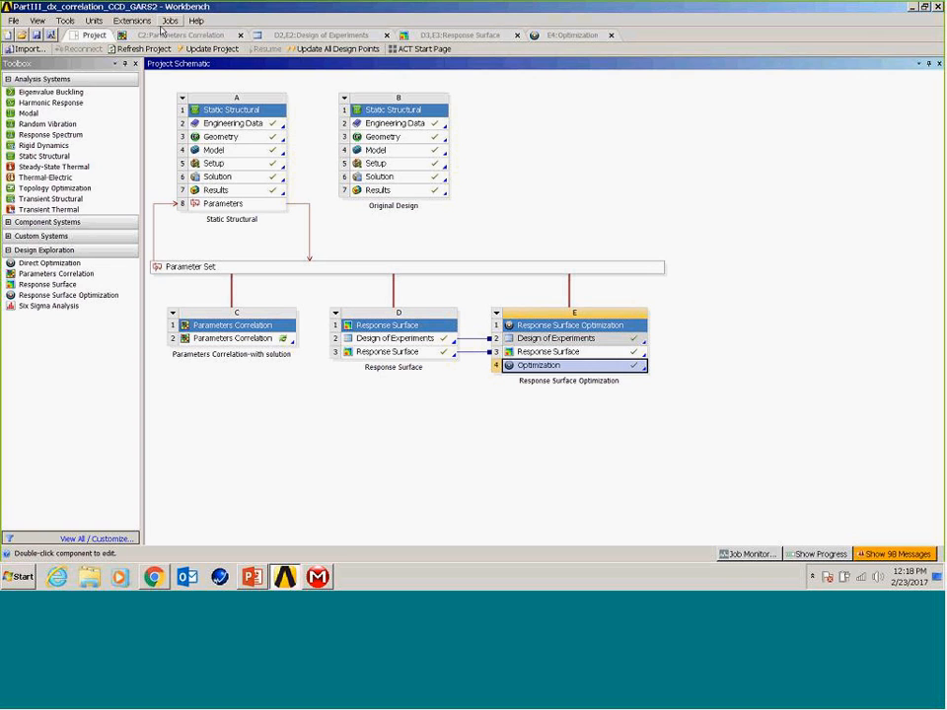
Step: Review the bounds of input parameters P11 to P16 in the Parameters Correlation and its sampling settings
{"action": "left_click", "coordinate": [130, 36]}
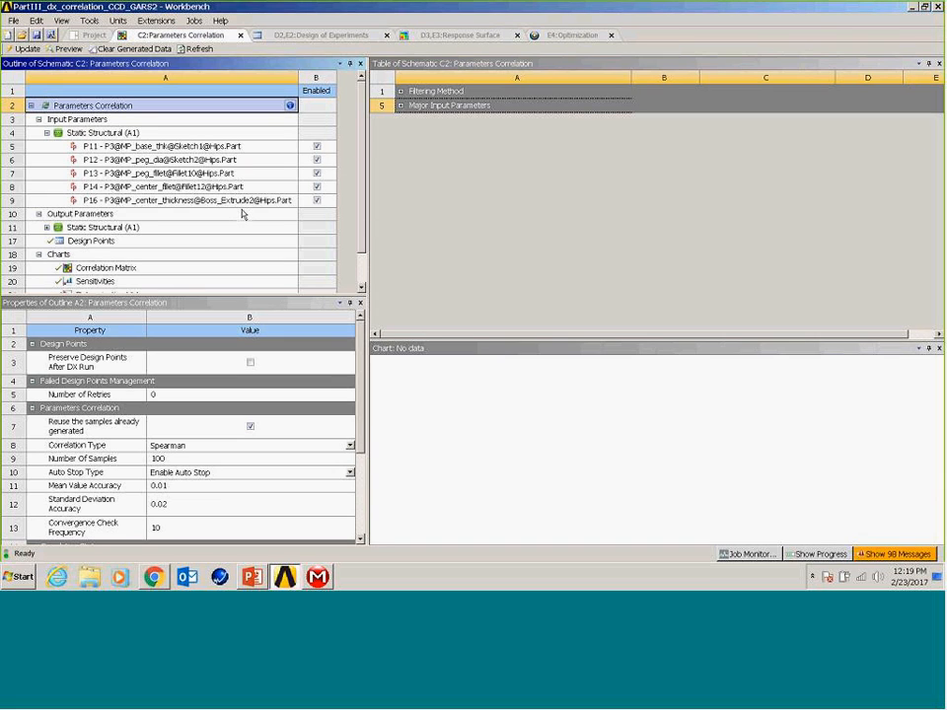
{"action": "left_click", "coordinate": [138, 146]}
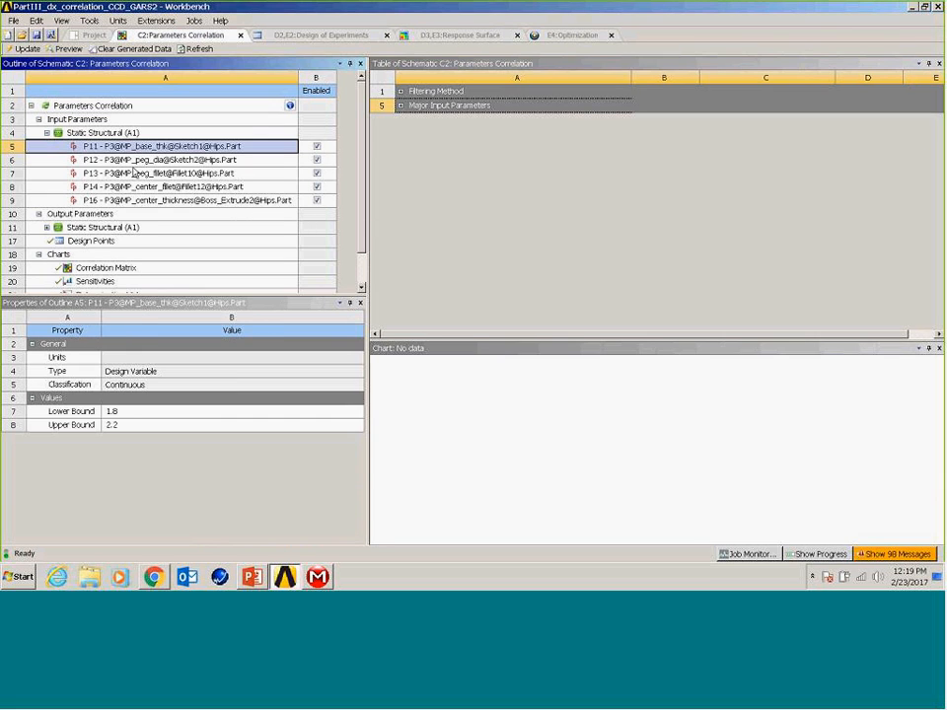
{"action": "key", "text": "Down"}
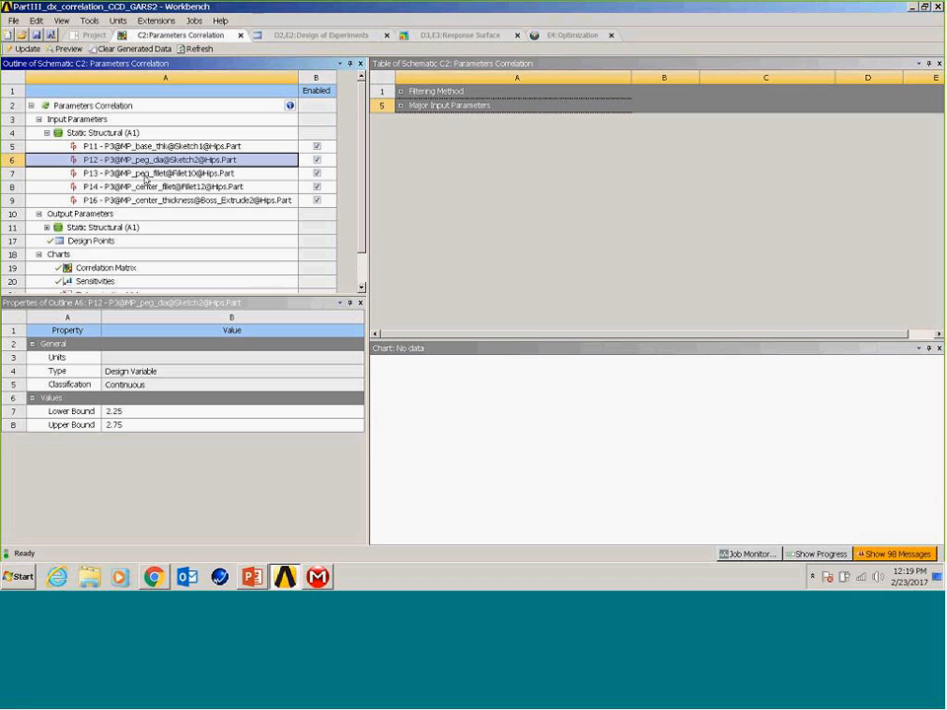
{"action": "key", "text": "Down"}
{"action": "key", "text": "Down"}
{"action": "key", "text": "Down"}
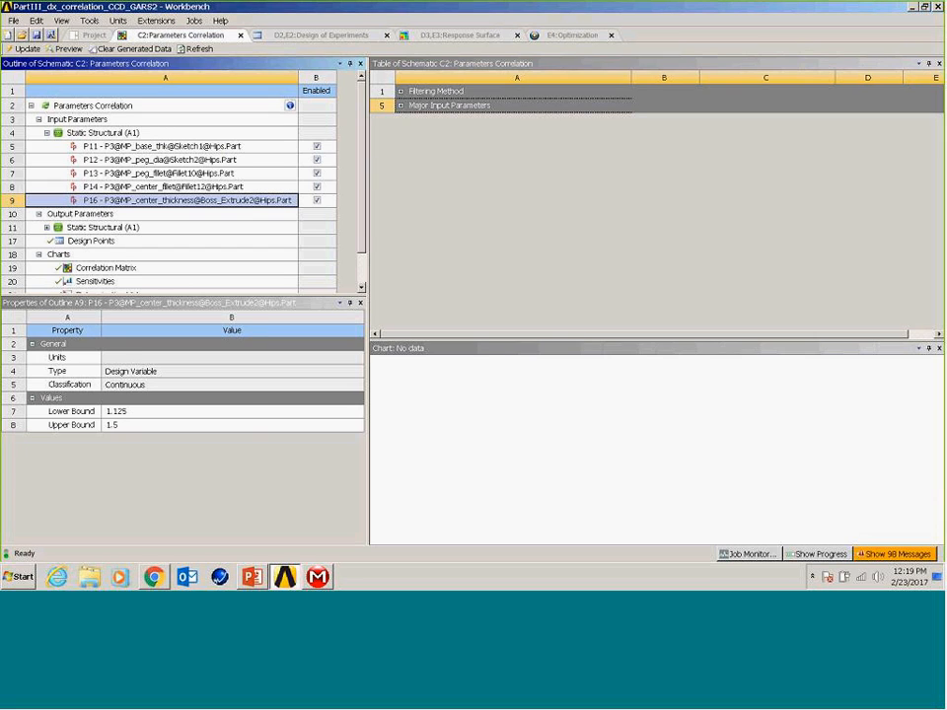
{"action": "left_click", "coordinate": [82, 106]}
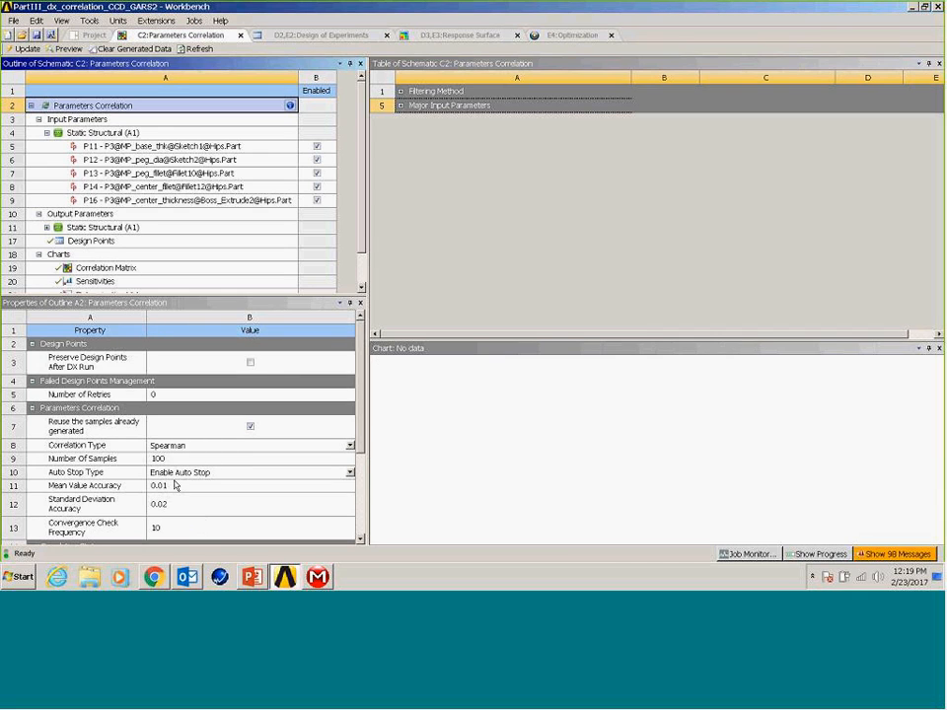
Step: Examine the correlation's Design Points table through its last rows and enlarge the table area
{"action": "left_click", "coordinate": [96, 242]}
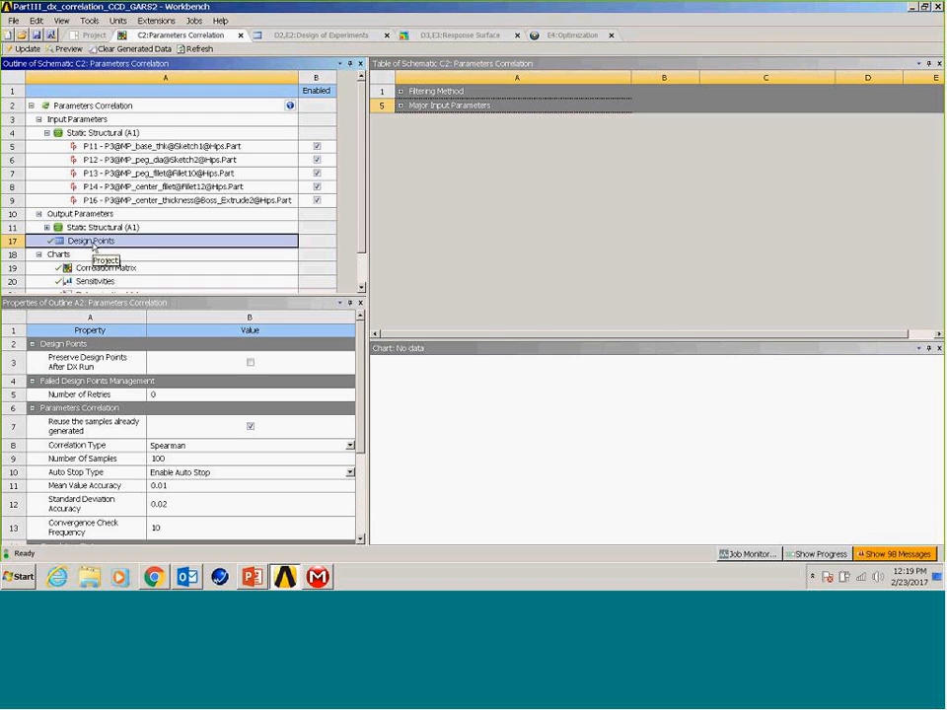
{"action": "scroll", "coordinate": [942, 153], "scroll_direction": "down", "scroll_amount": 4}
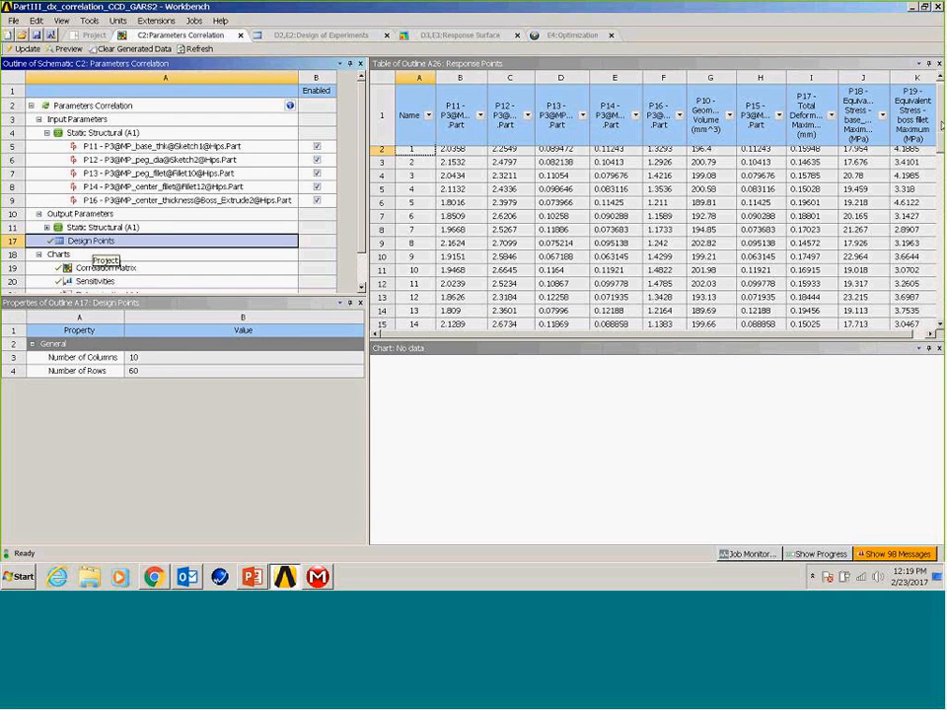
{"action": "scroll", "coordinate": [942, 153], "scroll_direction": "down", "scroll_amount": 12}
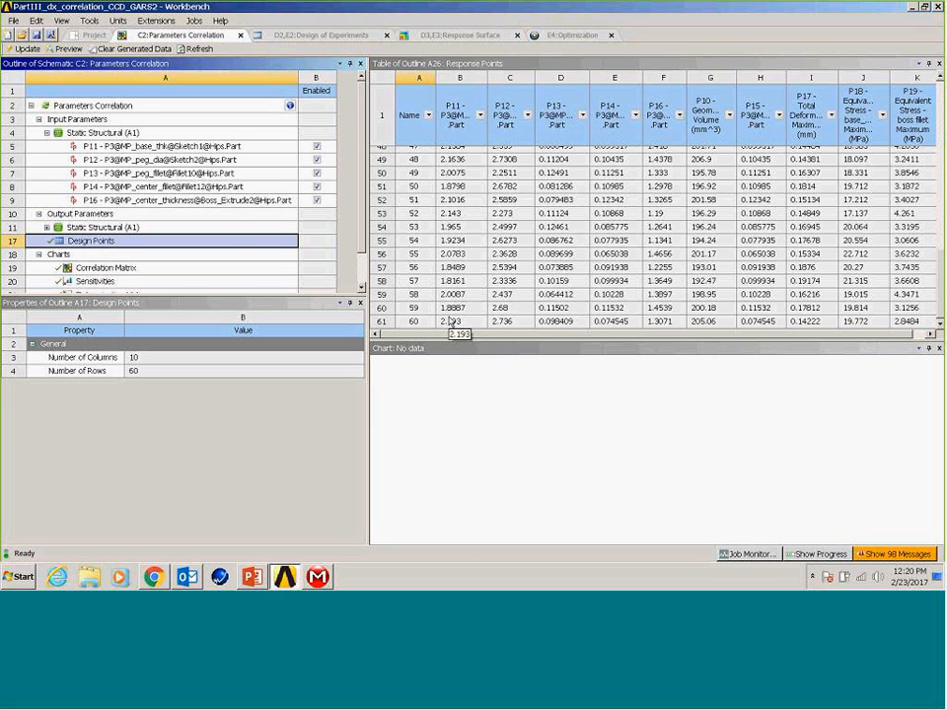
{"action": "left_click_drag", "start_coordinate": [505, 341], "coordinate": [505, 424]}
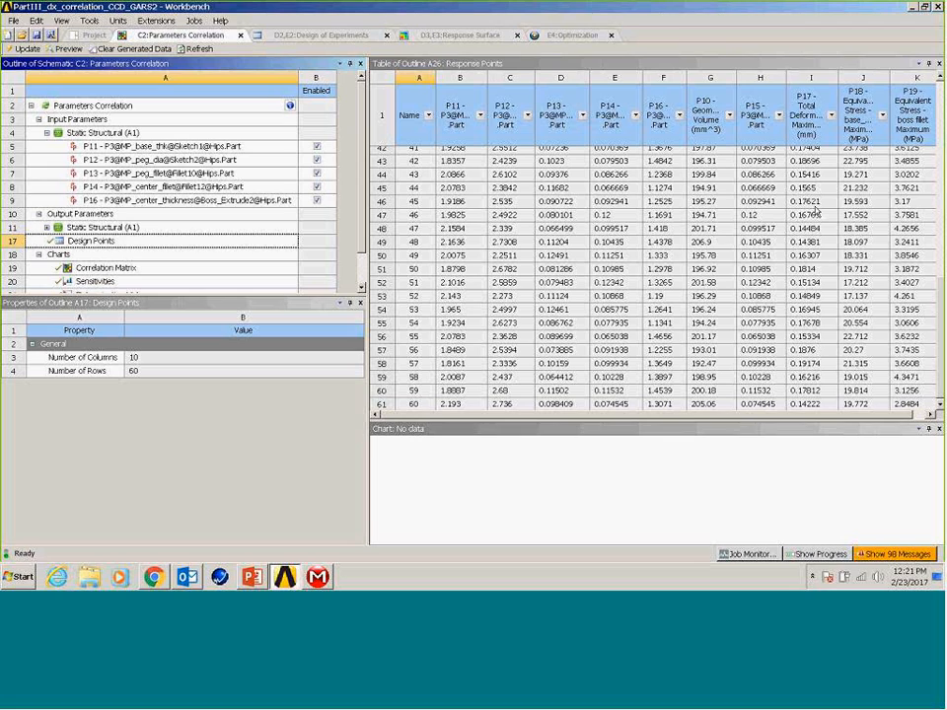
Step: Show the Sensitivities chart enlarged and examine the bars for geometry volume and total deformation
{"action": "scroll", "coordinate": [367, 178], "scroll_direction": "down", "scroll_amount": 1}
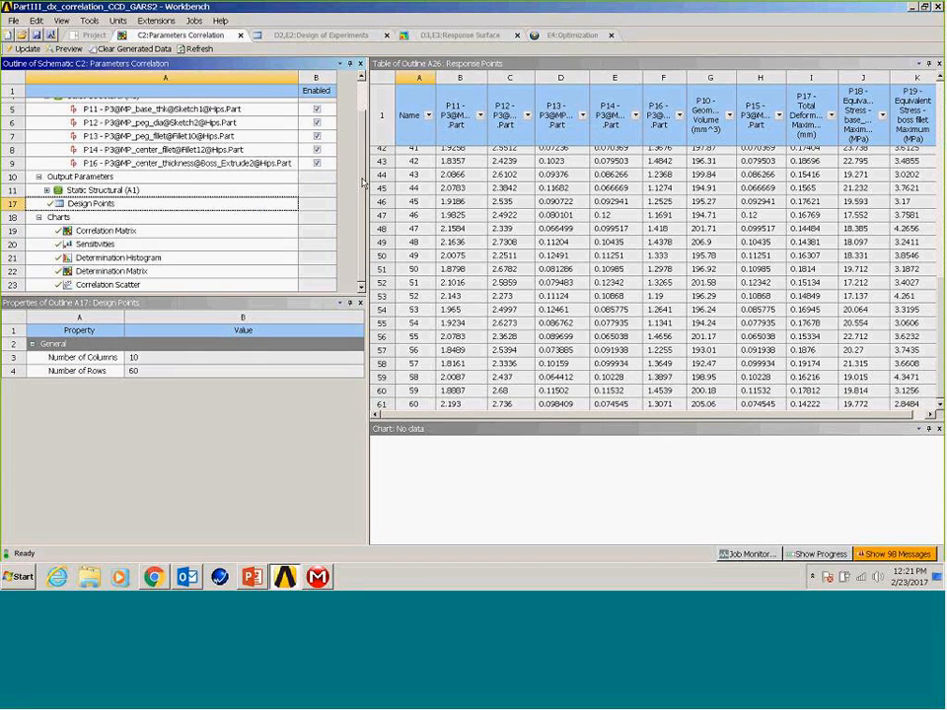
{"action": "left_click", "coordinate": [103, 245]}
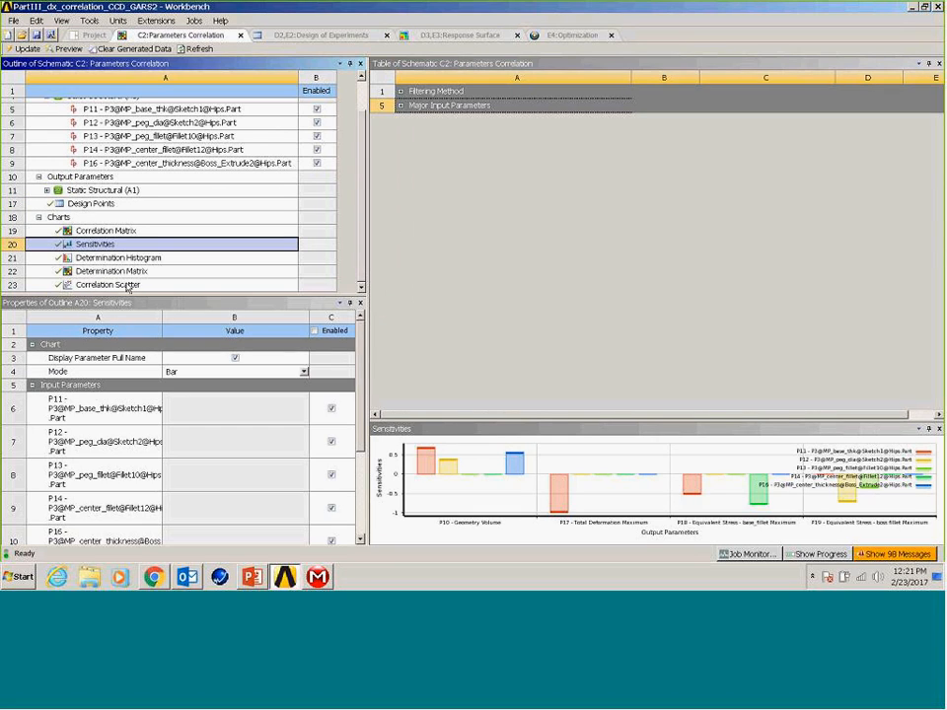
{"action": "left_click_drag", "start_coordinate": [479, 424], "coordinate": [480, 138]}
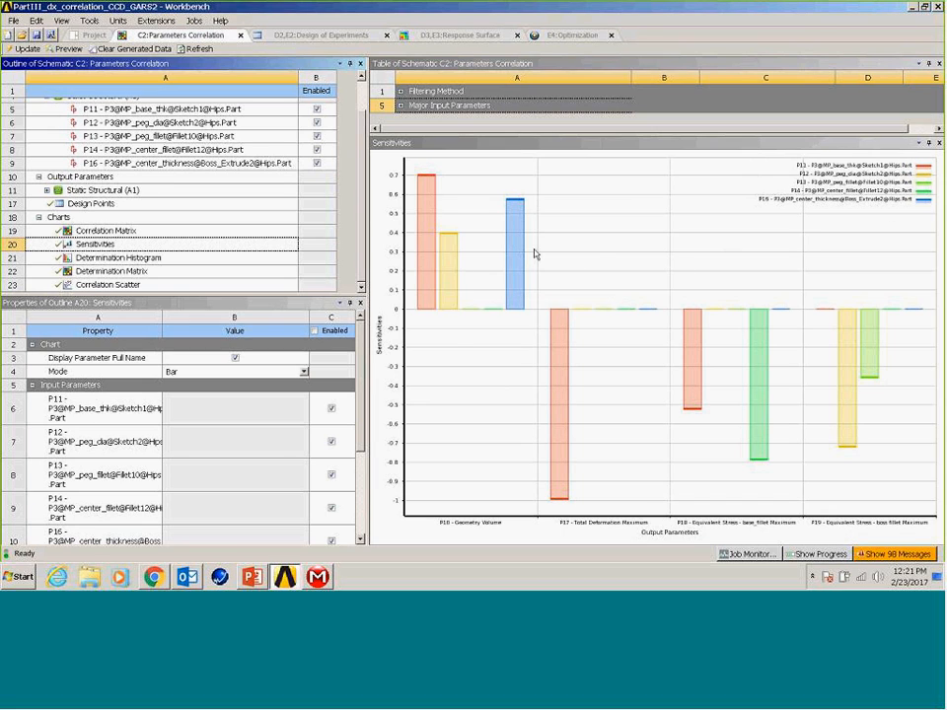
{"action": "mouse_move", "coordinate": [430, 252]}
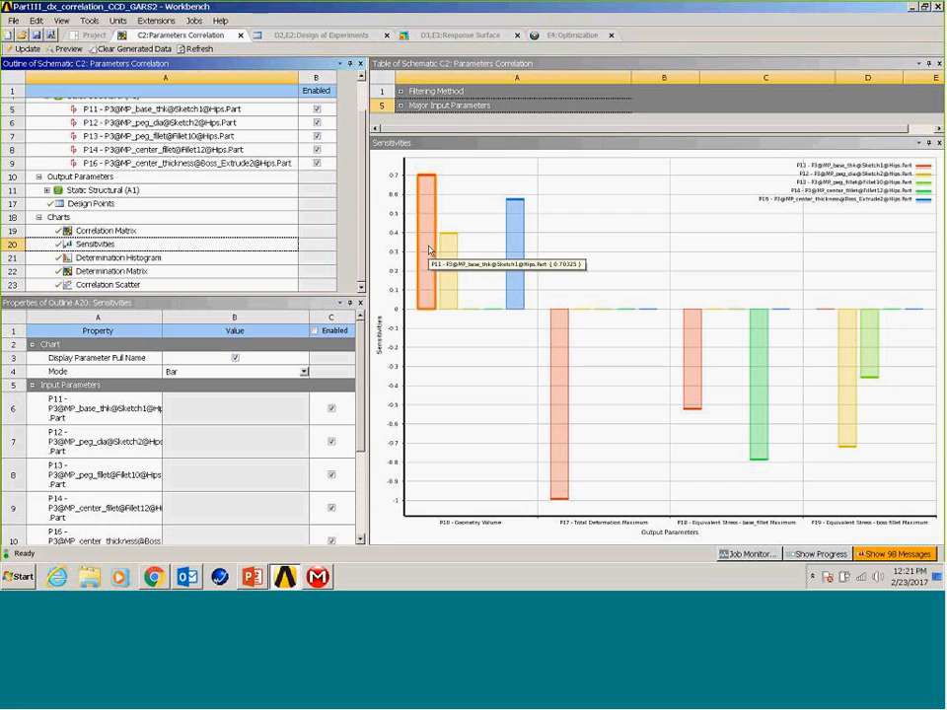
{"action": "mouse_move", "coordinate": [518, 245]}
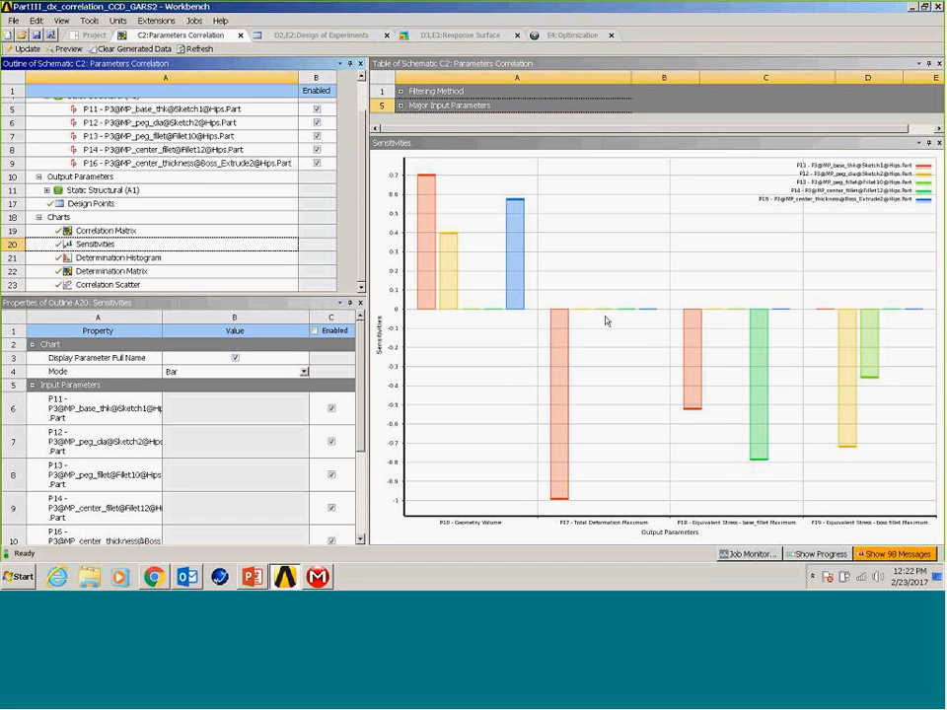
{"action": "mouse_move", "coordinate": [560, 332]}
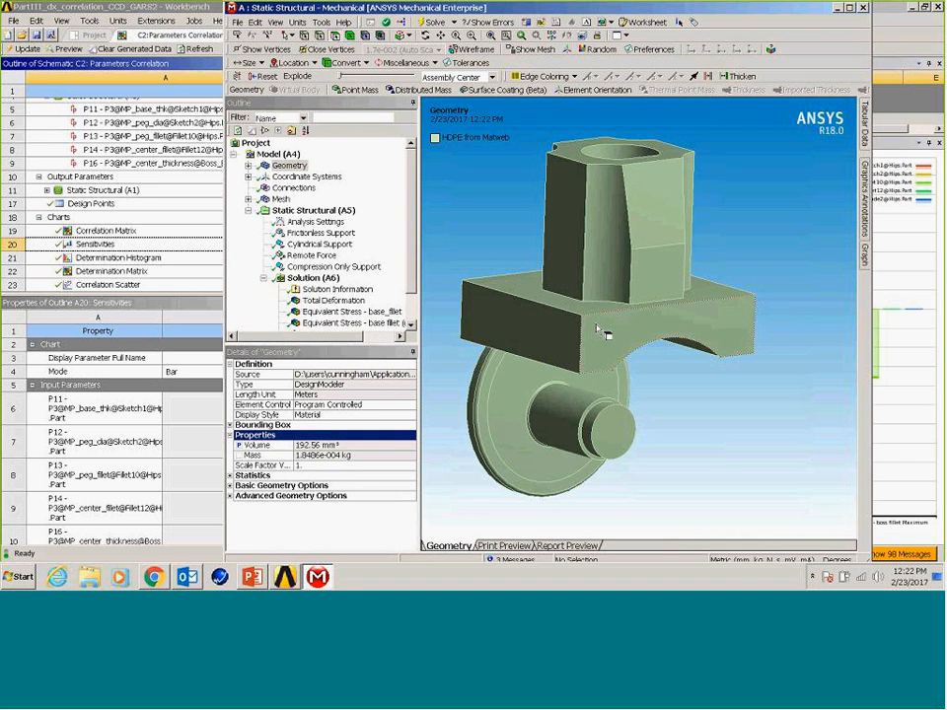
Step: Relate the P14 center fillet sensitivity to the part by examining the underside of its base in Mechanical
{"action": "left_click", "coordinate": [927, 17]}
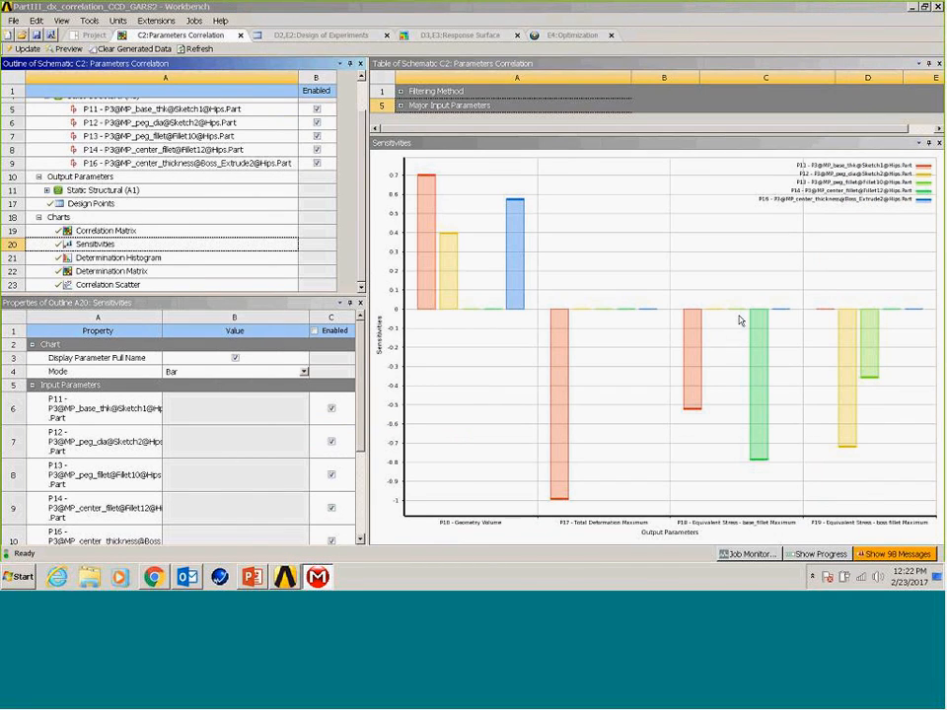
{"action": "mouse_move", "coordinate": [751, 328]}
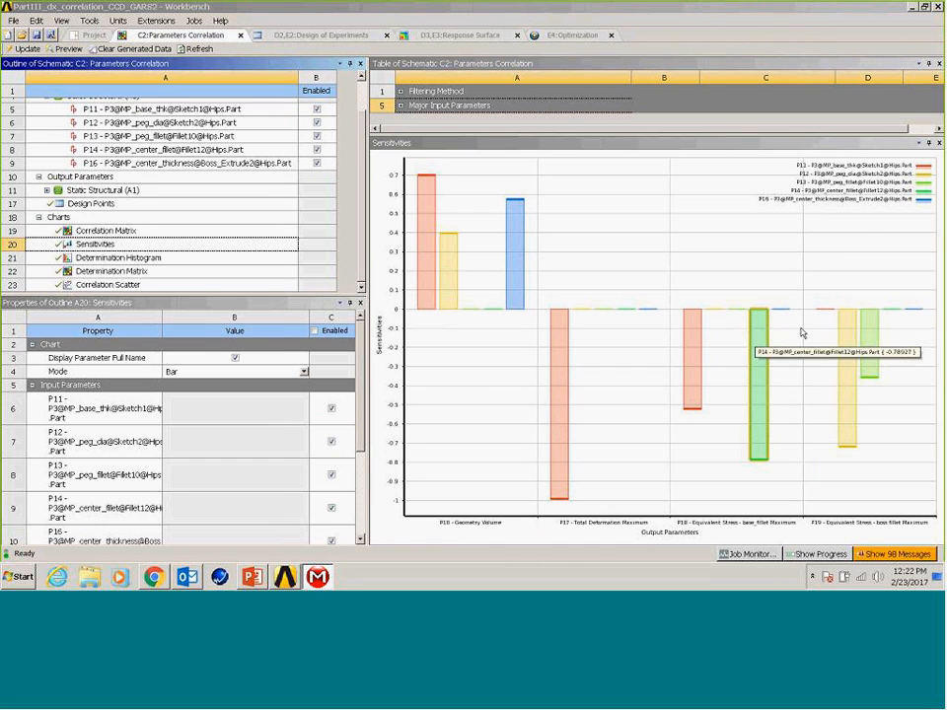
{"action": "left_click_drag", "start_coordinate": [929, 315], "coordinate": [862, 32]}
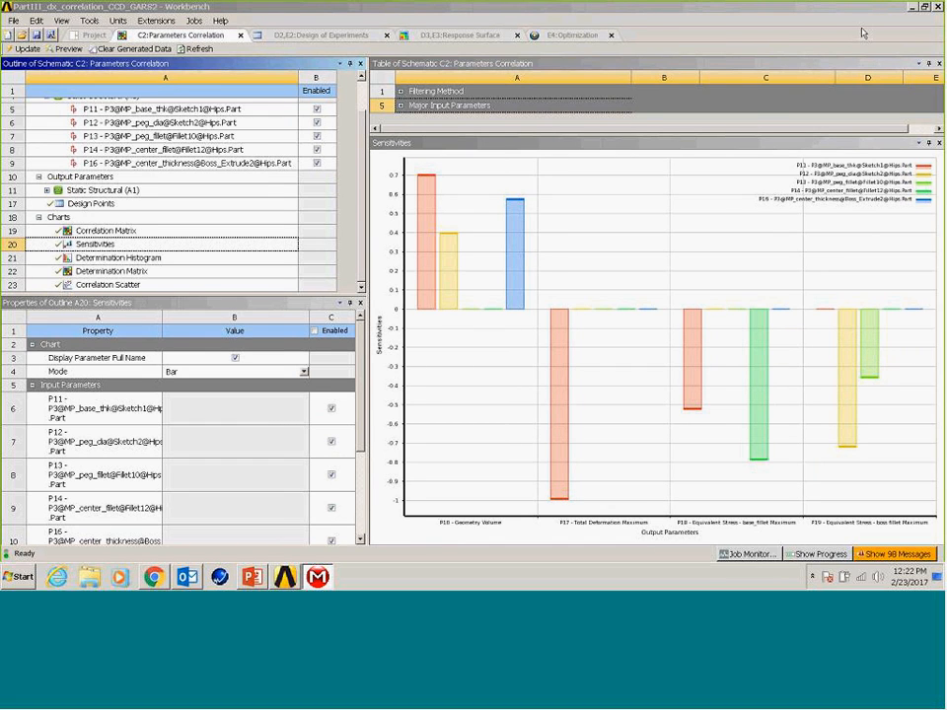
{"action": "left_click_drag", "start_coordinate": [721, 264], "coordinate": [697, 262]}
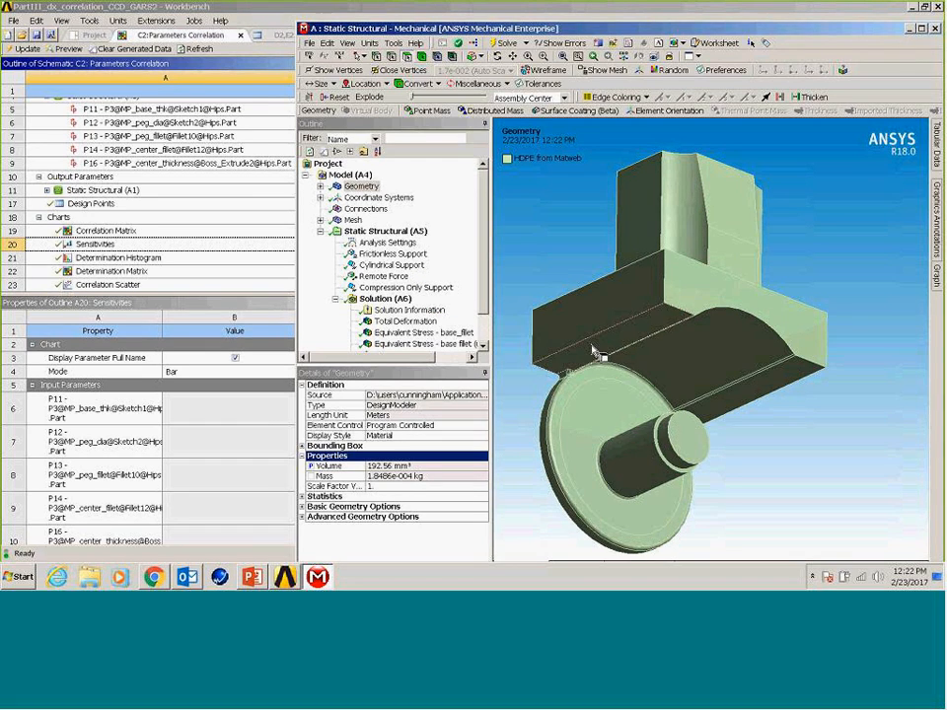
{"action": "left_click_drag", "start_coordinate": [862, 29], "coordinate": [944, 33]}
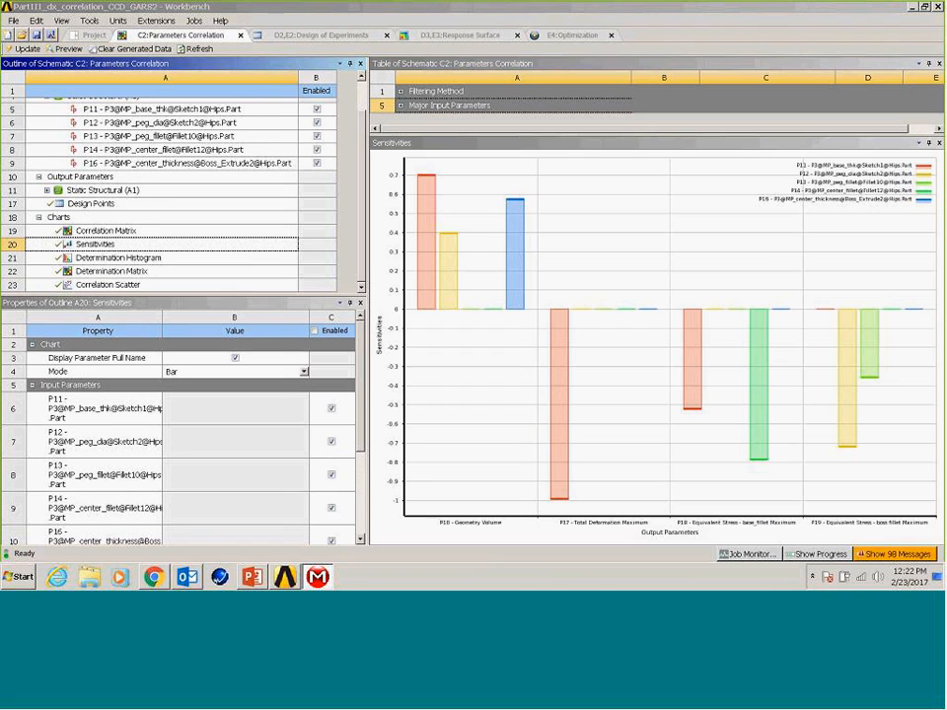
Step: Inspect the sensitivity bars for the base_fillet and boss fillet equivalent stresses and for geometry volume
{"action": "mouse_move", "coordinate": [694, 322]}
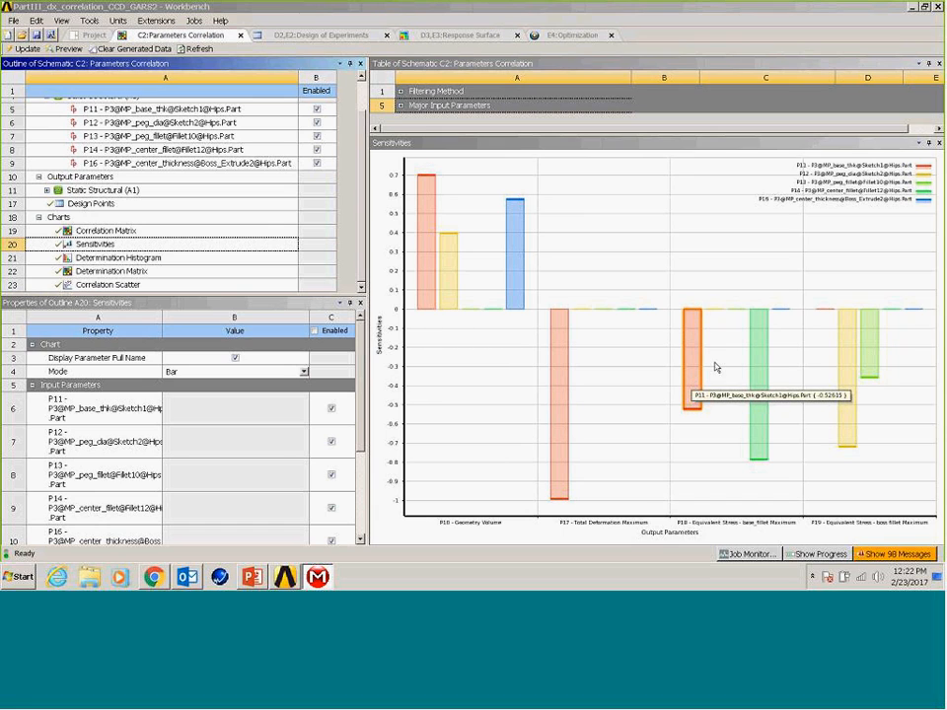
{"action": "mouse_move", "coordinate": [850, 341]}
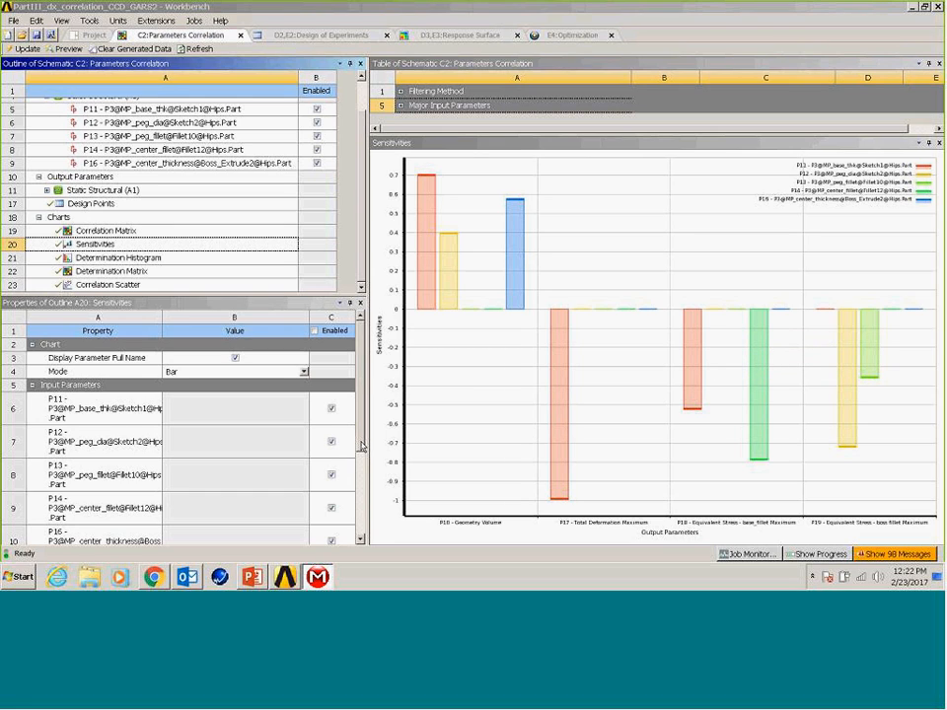
{"action": "mouse_move", "coordinate": [522, 215]}
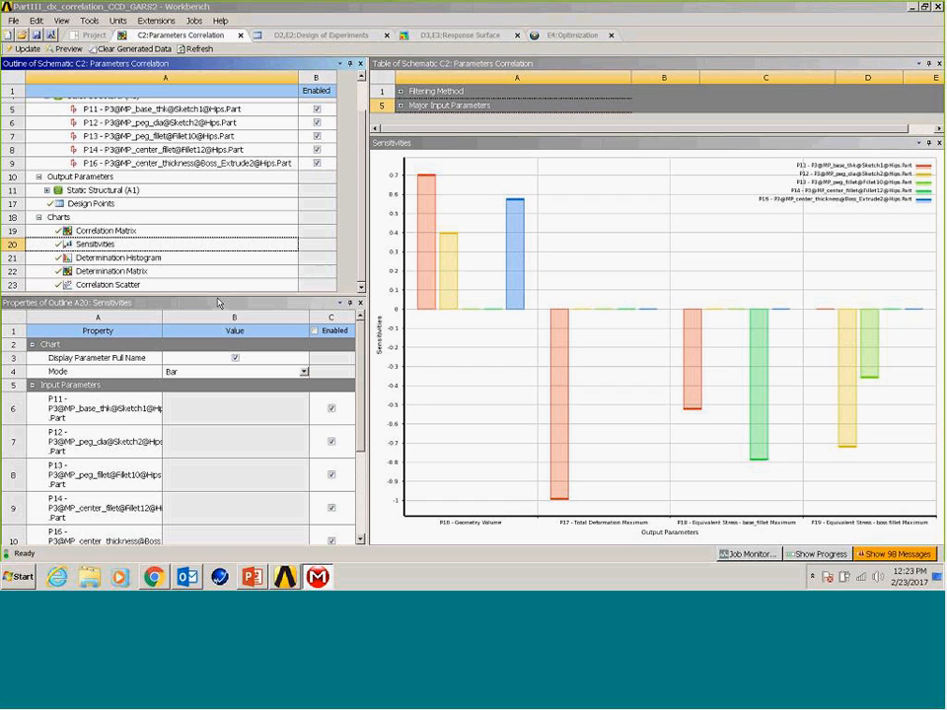
Step: Compare the Correlation Scatter of P11 base thickness versus P10 Geometry Volume with the Sensitivities chart bars
{"action": "left_click", "coordinate": [99, 284]}
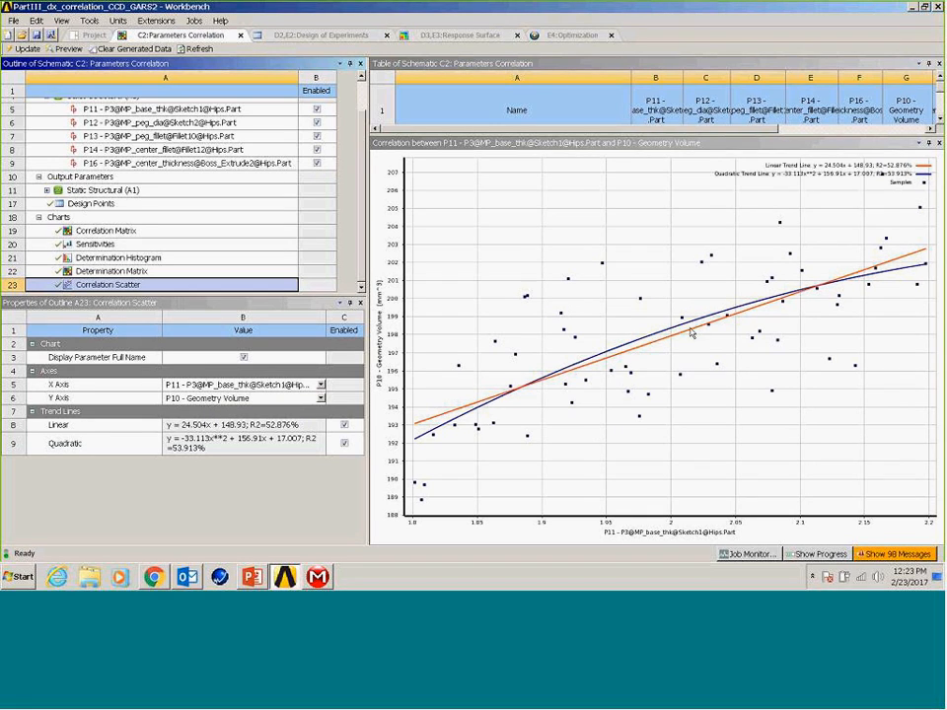
{"action": "left_click", "coordinate": [799, 312]}
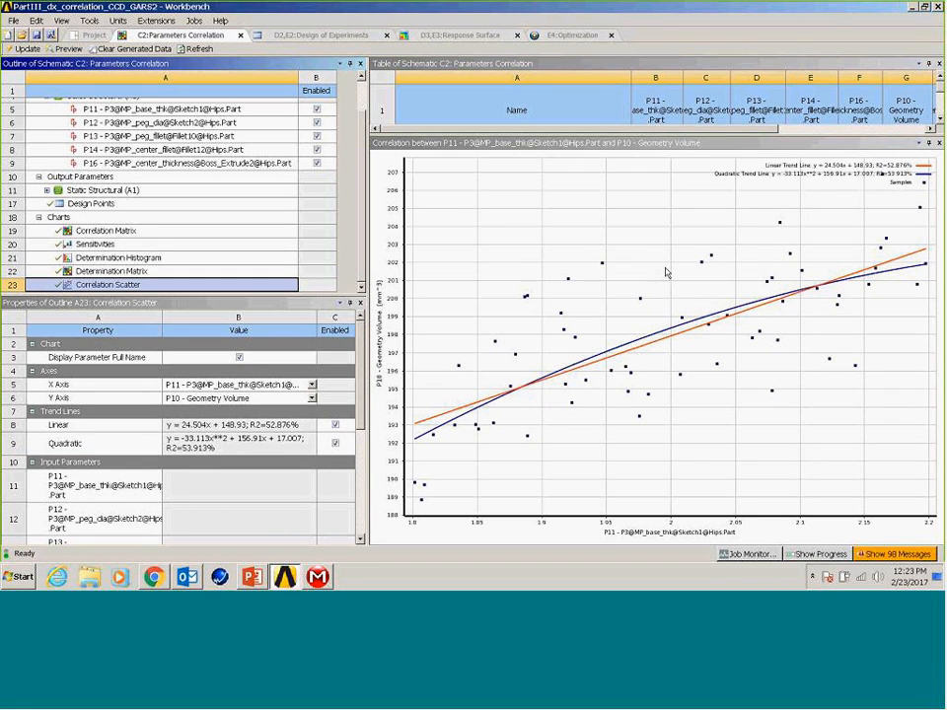
{"action": "left_click", "coordinate": [838, 305]}
{"action": "left_click", "coordinate": [91, 245]}
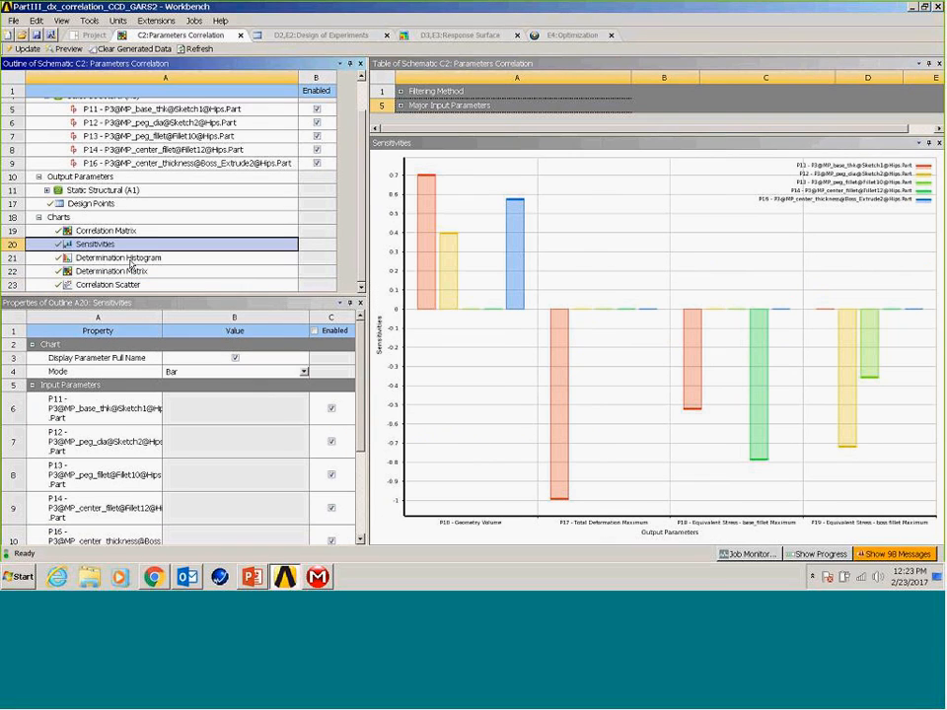
{"action": "mouse_move", "coordinate": [510, 262]}
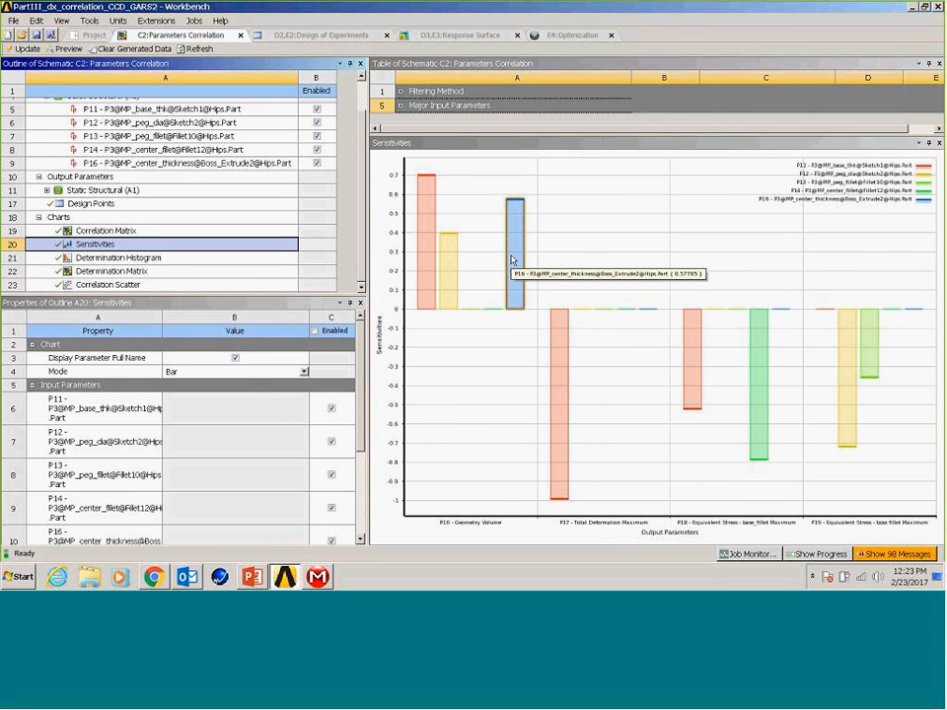
{"action": "mouse_move", "coordinate": [448, 266]}
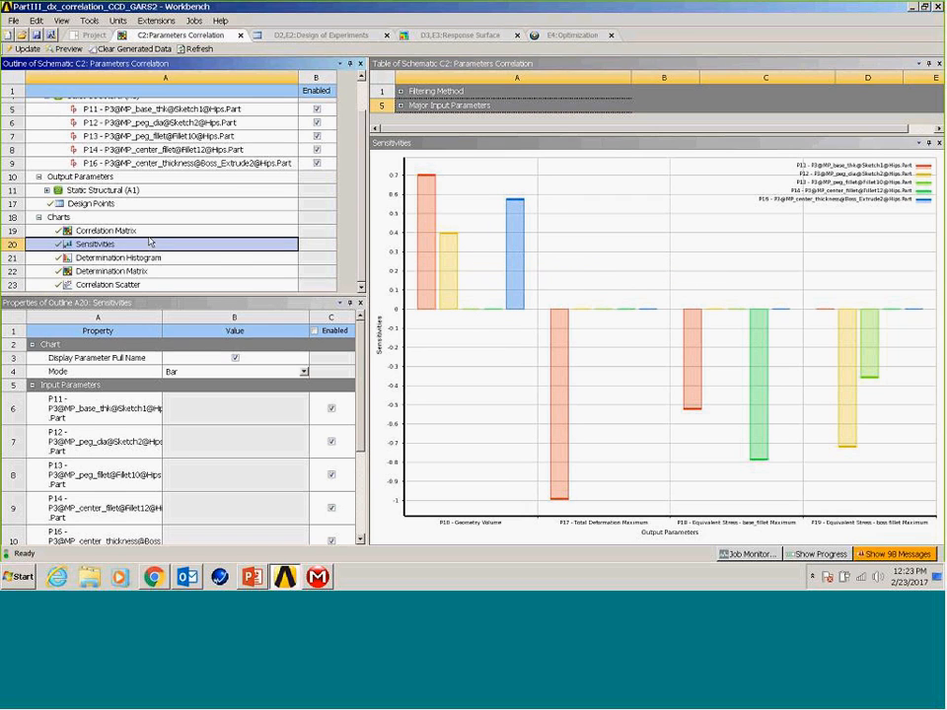
{"action": "left_click", "coordinate": [104, 284]}
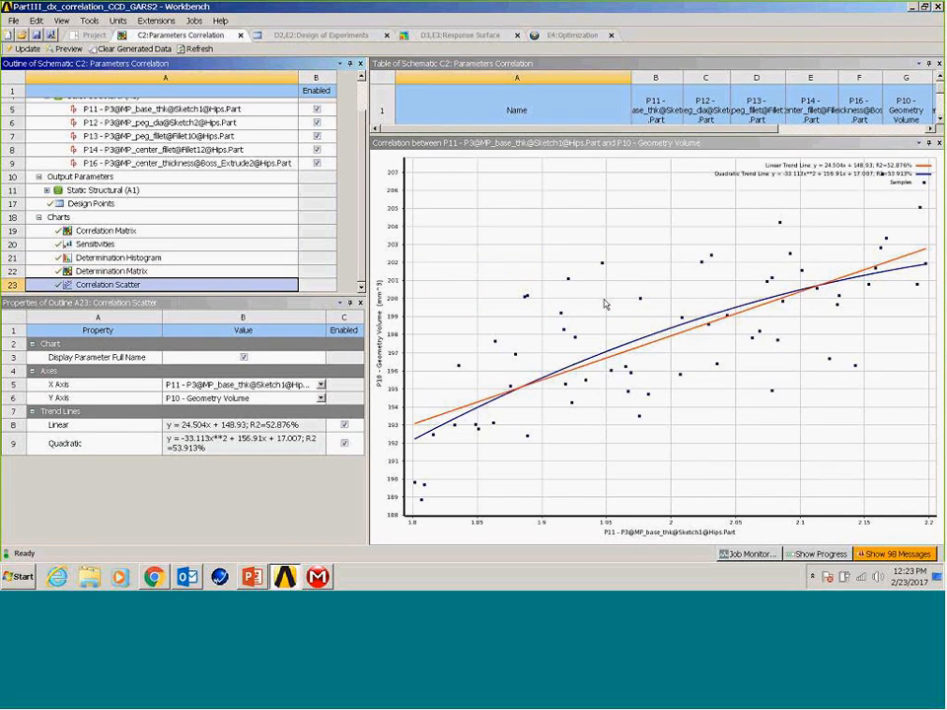
{"action": "left_click", "coordinate": [154, 243]}
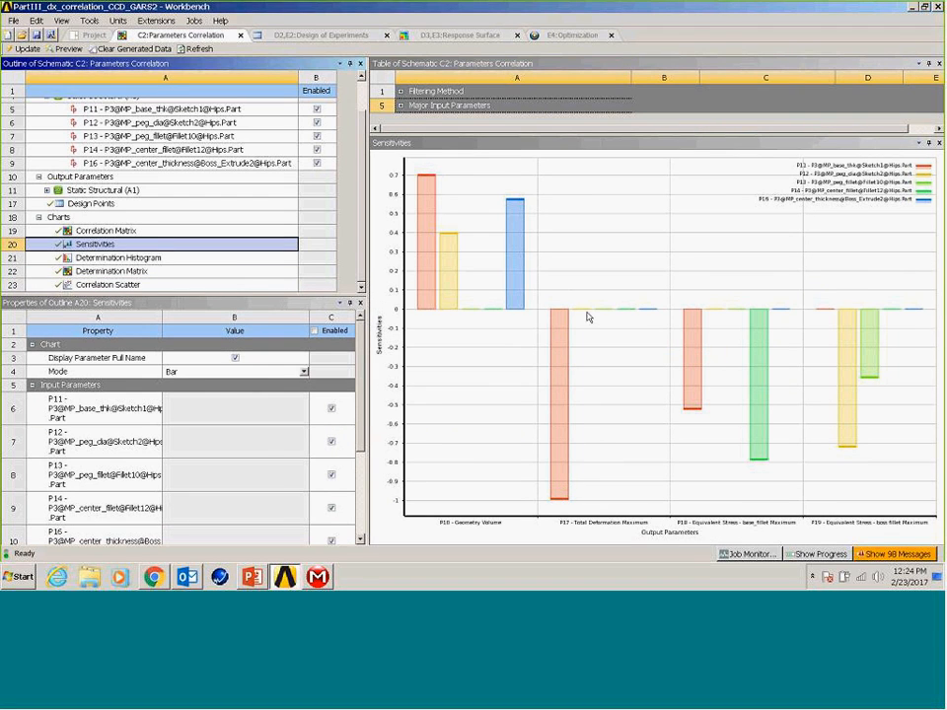
{"action": "mouse_move", "coordinate": [560, 353]}
Step: Set the Correlation Scatter chart's Y axis to P17 - Total Deformation Maximum
{"action": "left_click", "coordinate": [142, 285]}
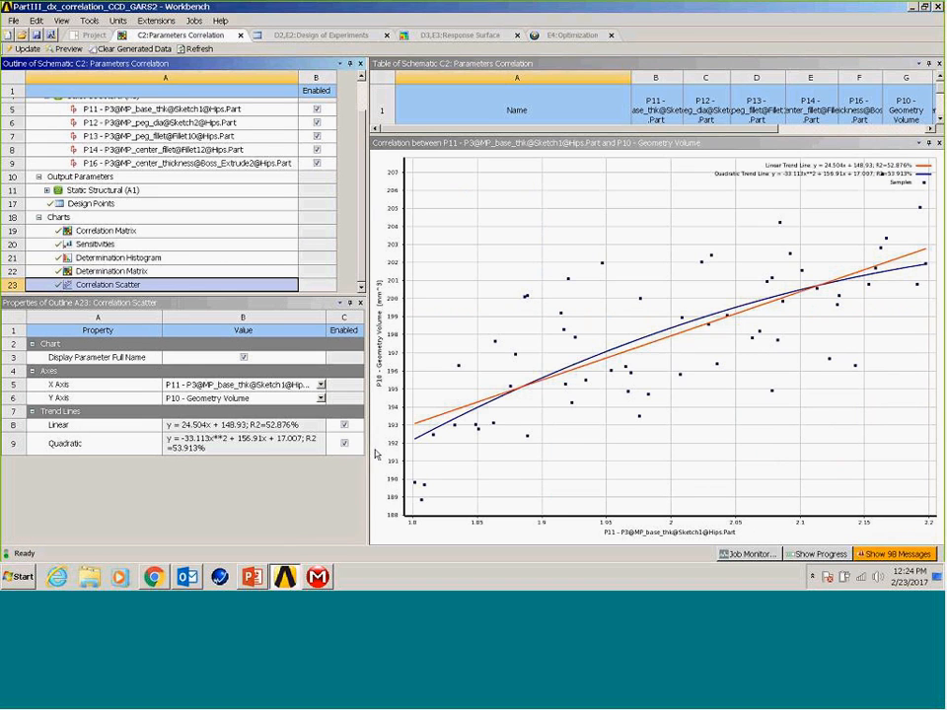
{"action": "left_click", "coordinate": [320, 399]}
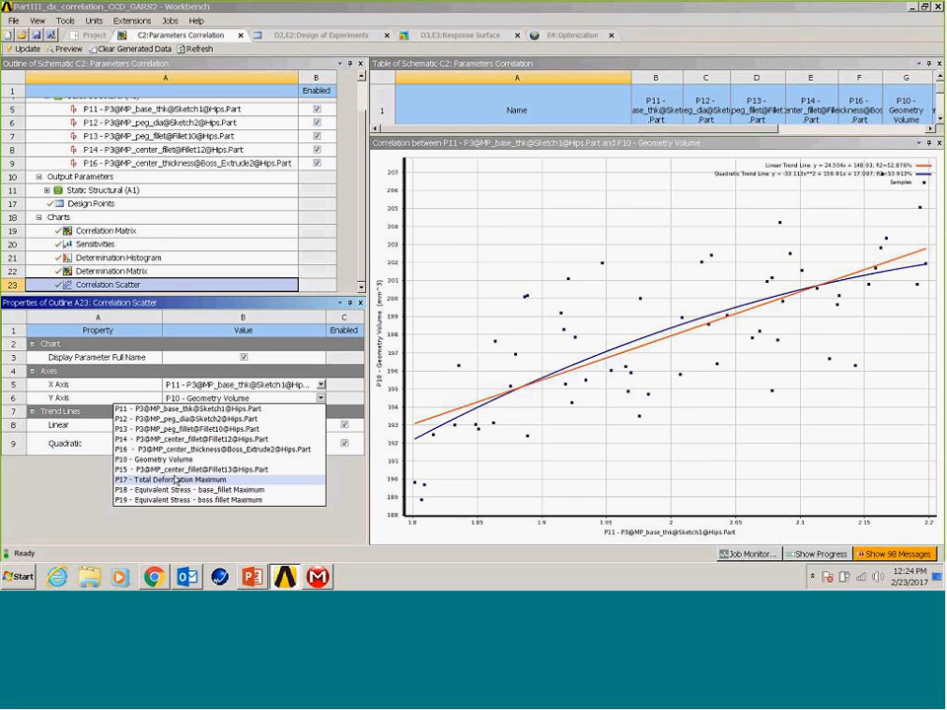
{"action": "left_click", "coordinate": [169, 479]}
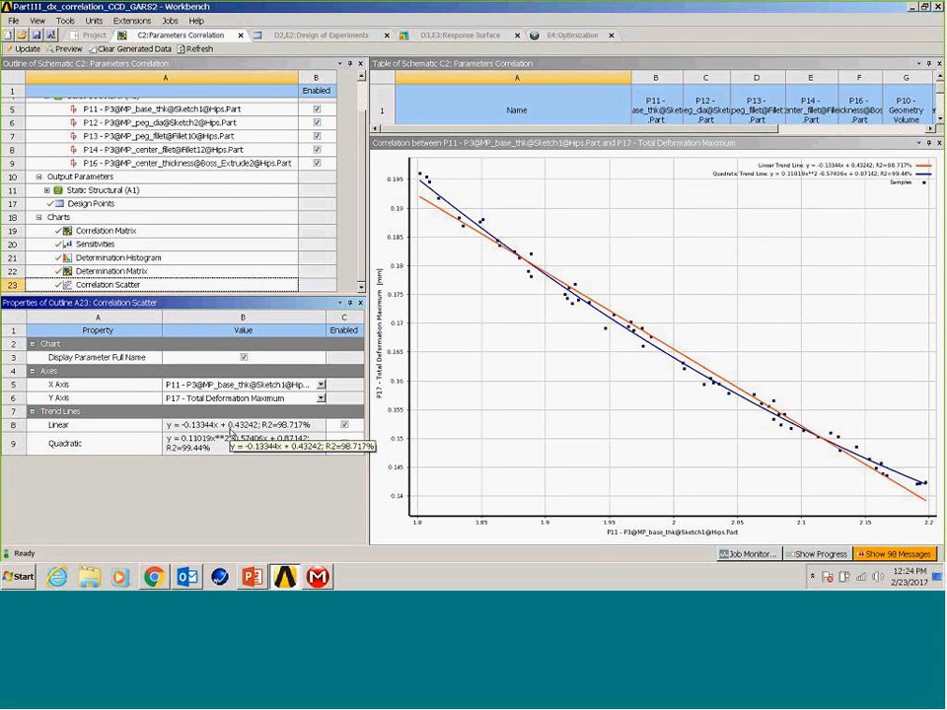
Step: Open the Design of Experiments and review the bounds and classification of input parameters P11 through P14
{"action": "left_click", "coordinate": [91, 36]}
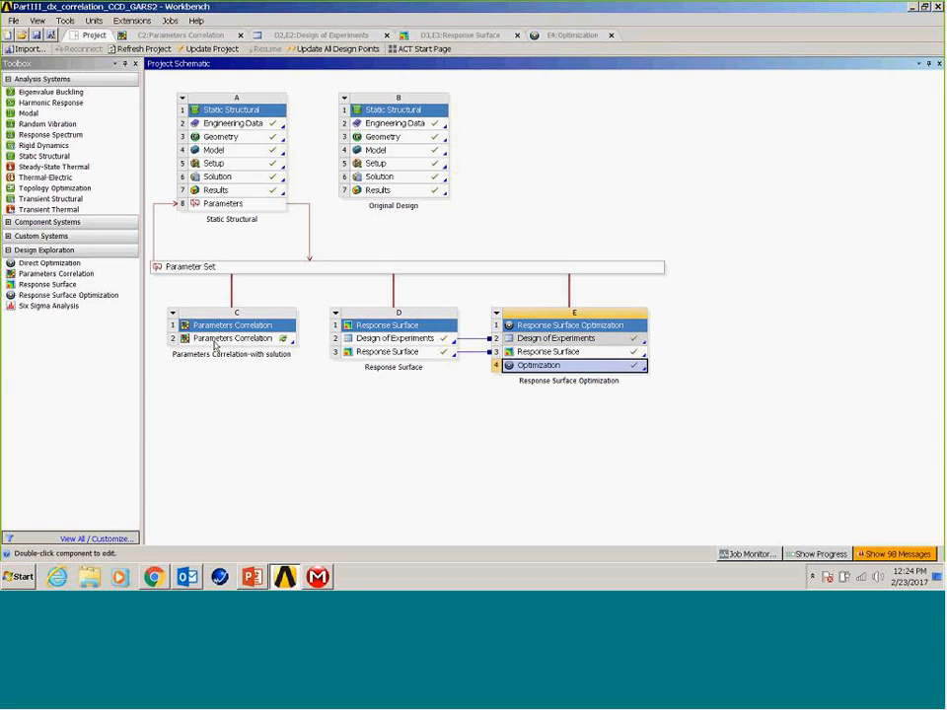
{"action": "left_click", "coordinate": [302, 37]}
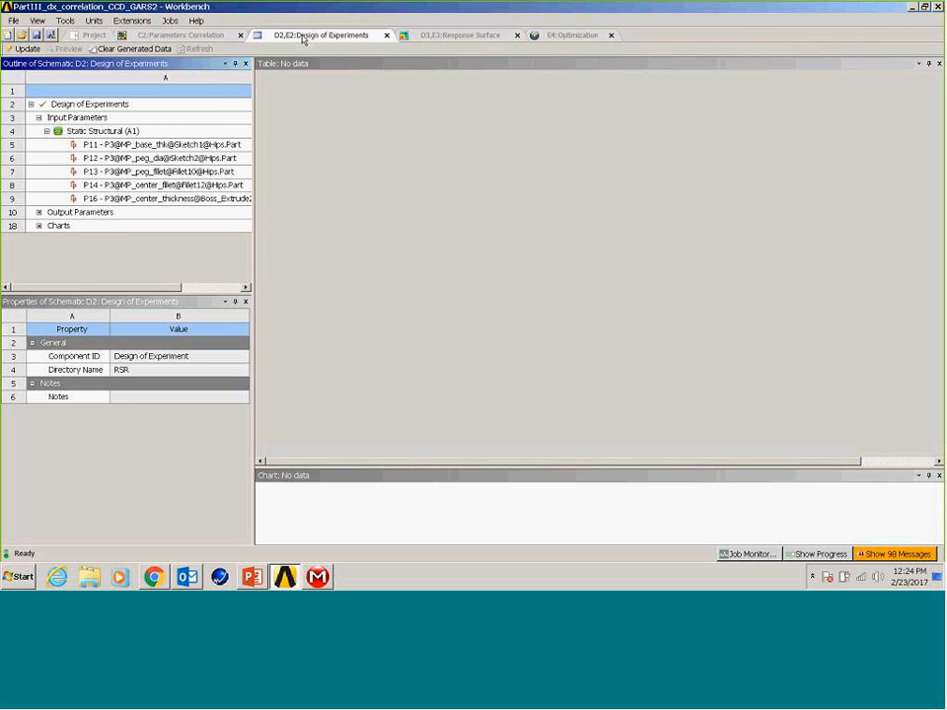
{"action": "left_click_drag", "start_coordinate": [254, 100], "coordinate": [411, 102]}
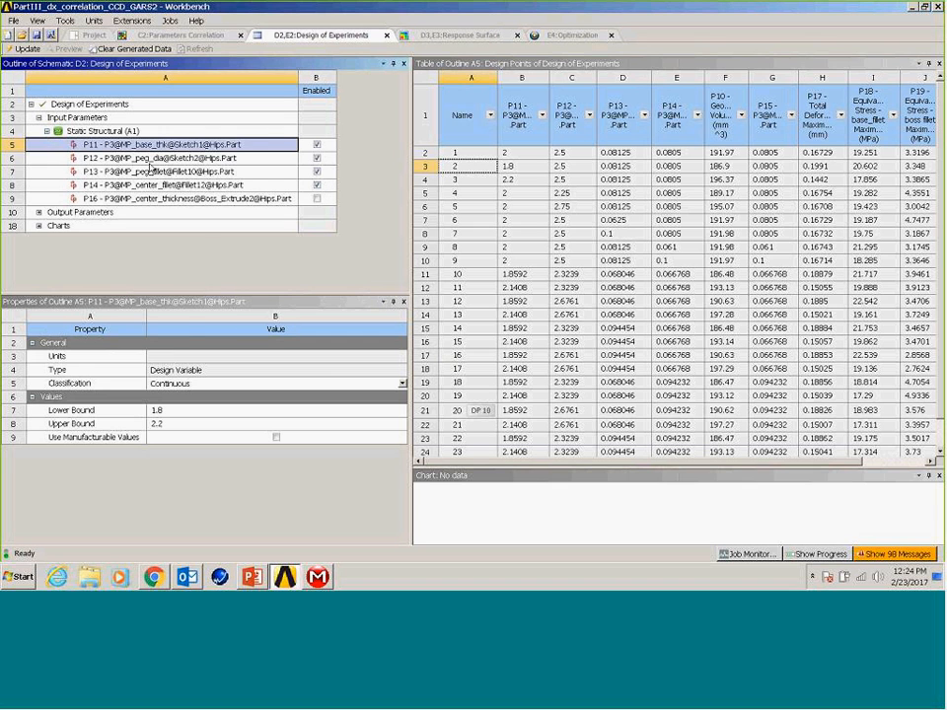
{"action": "left_click", "coordinate": [128, 144]}
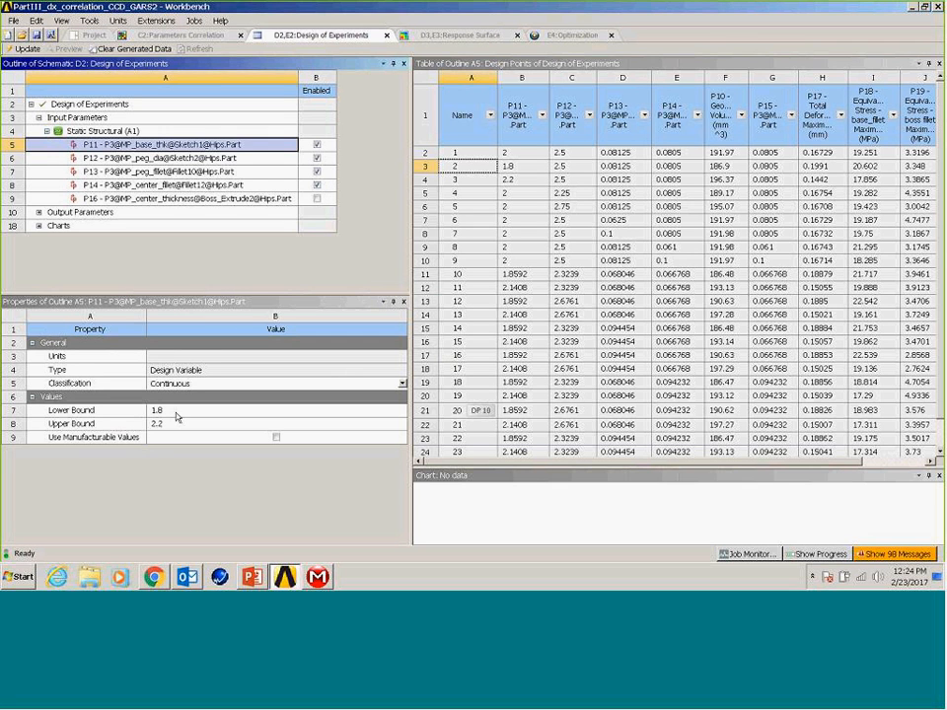
{"action": "left_click", "coordinate": [175, 158]}
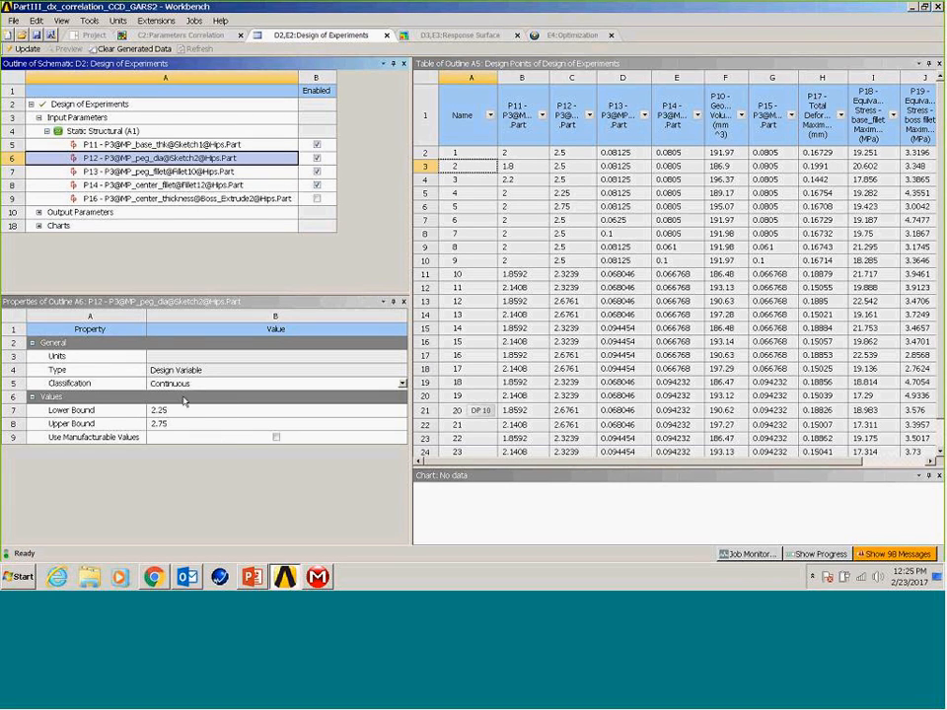
{"action": "left_click", "coordinate": [197, 388]}
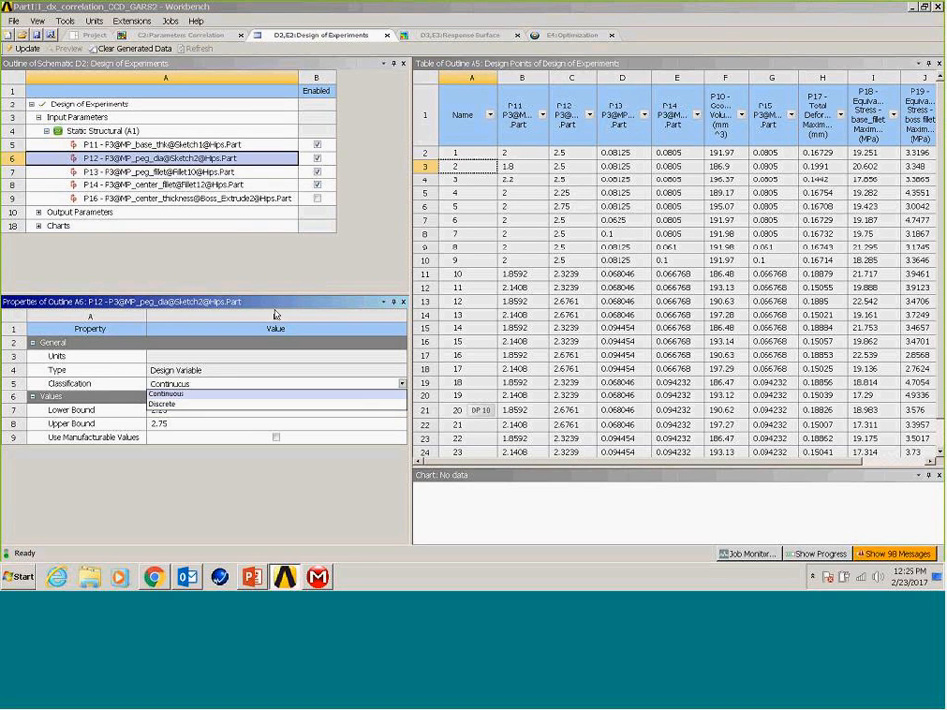
{"action": "left_click", "coordinate": [293, 247]}
{"action": "left_click", "coordinate": [220, 173]}
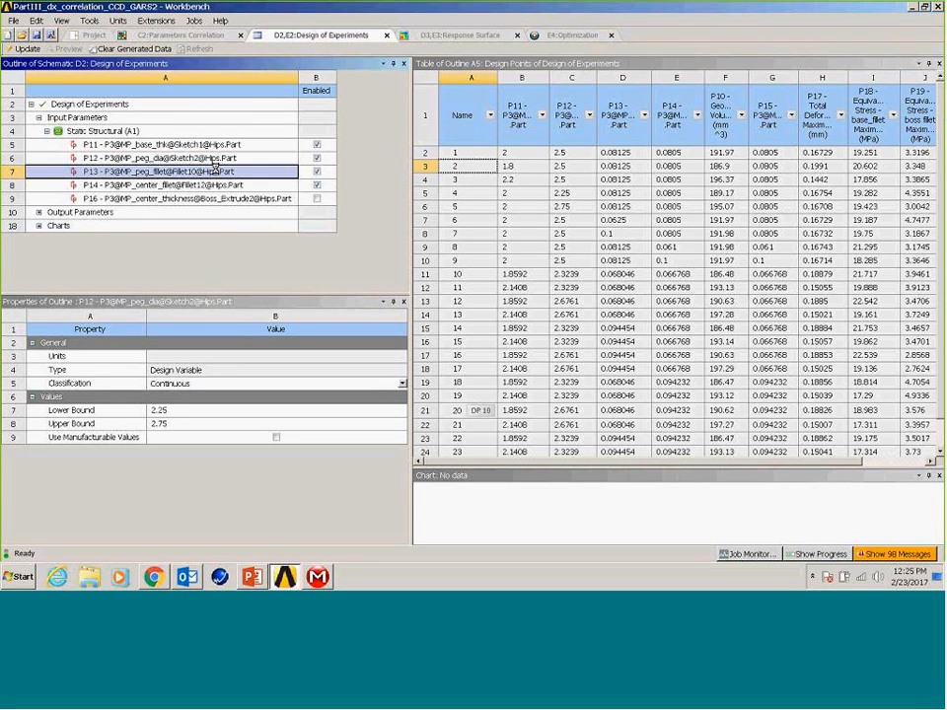
{"action": "left_click", "coordinate": [222, 185]}
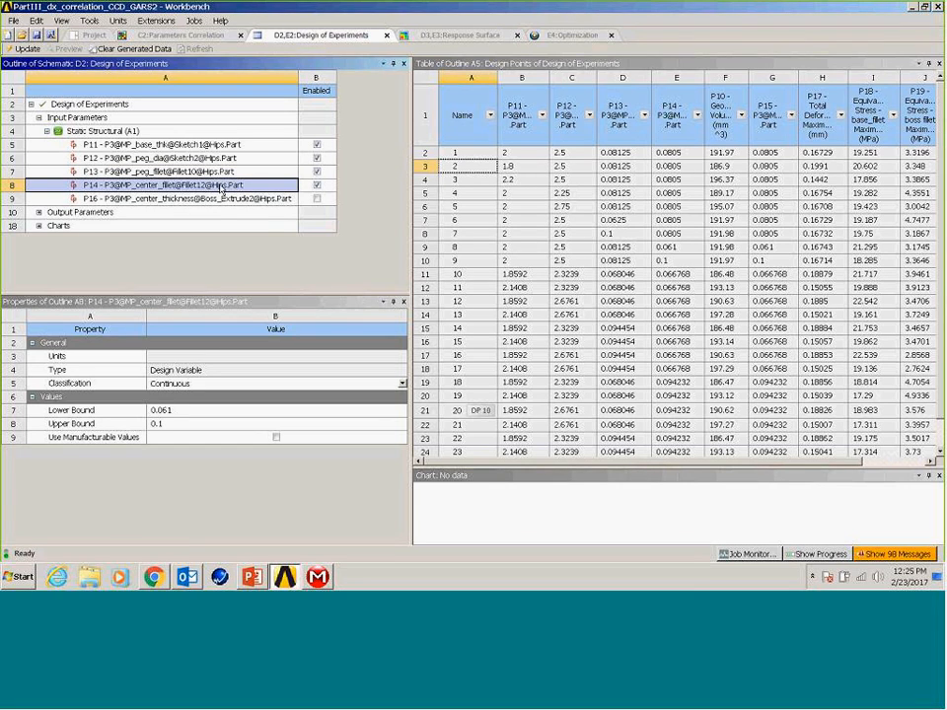
Step: Review the available Design of Experiments types, keeping Central Composite Design, and look through the design points table
{"action": "left_click", "coordinate": [106, 103]}
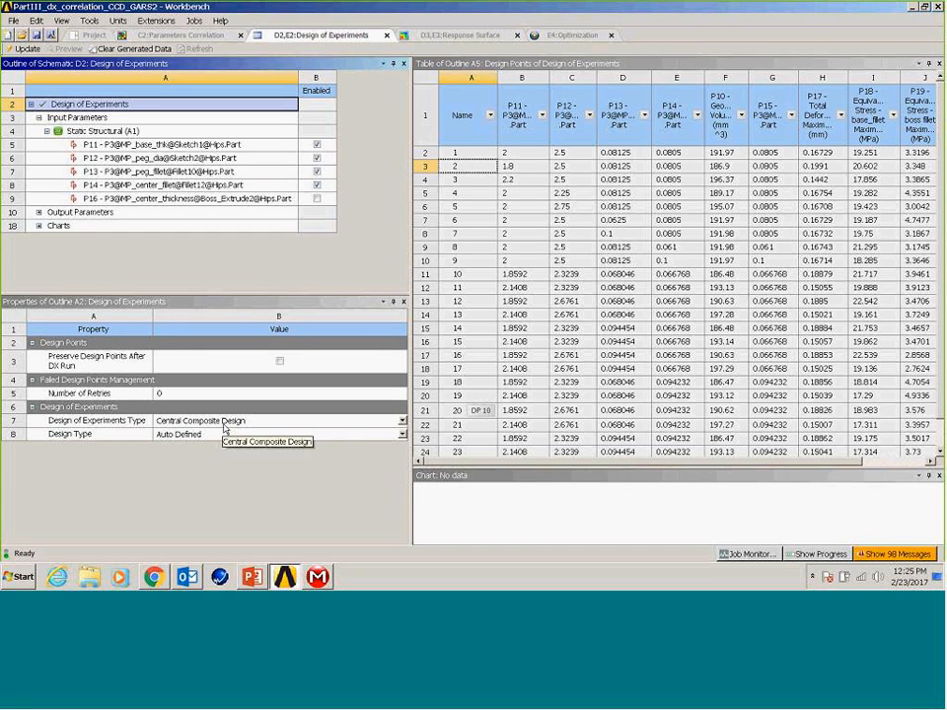
{"action": "left_click", "coordinate": [401, 421]}
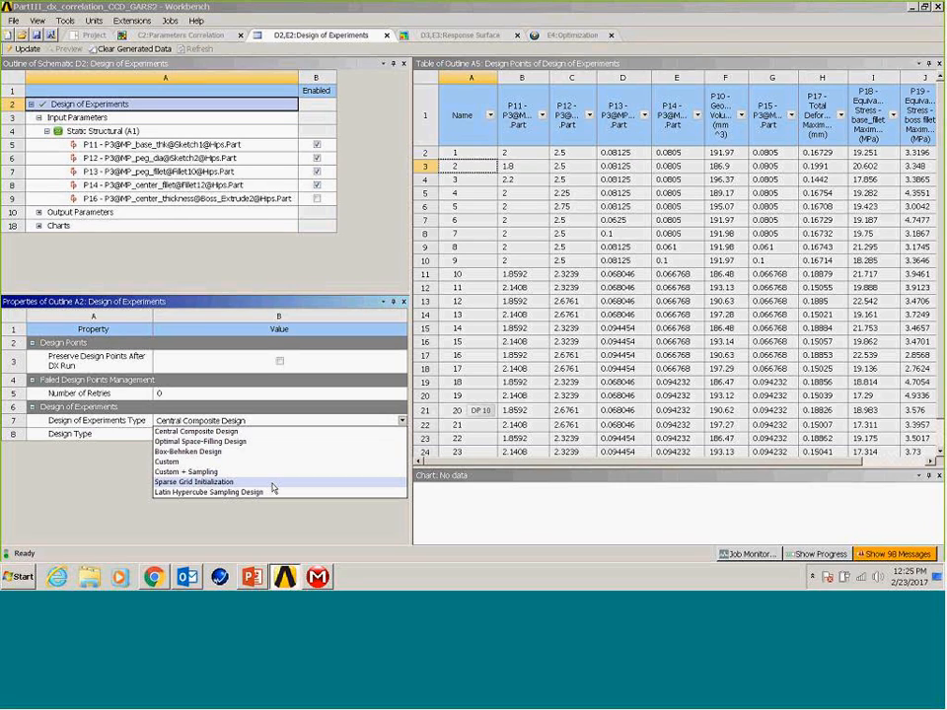
{"action": "left_click", "coordinate": [239, 432]}
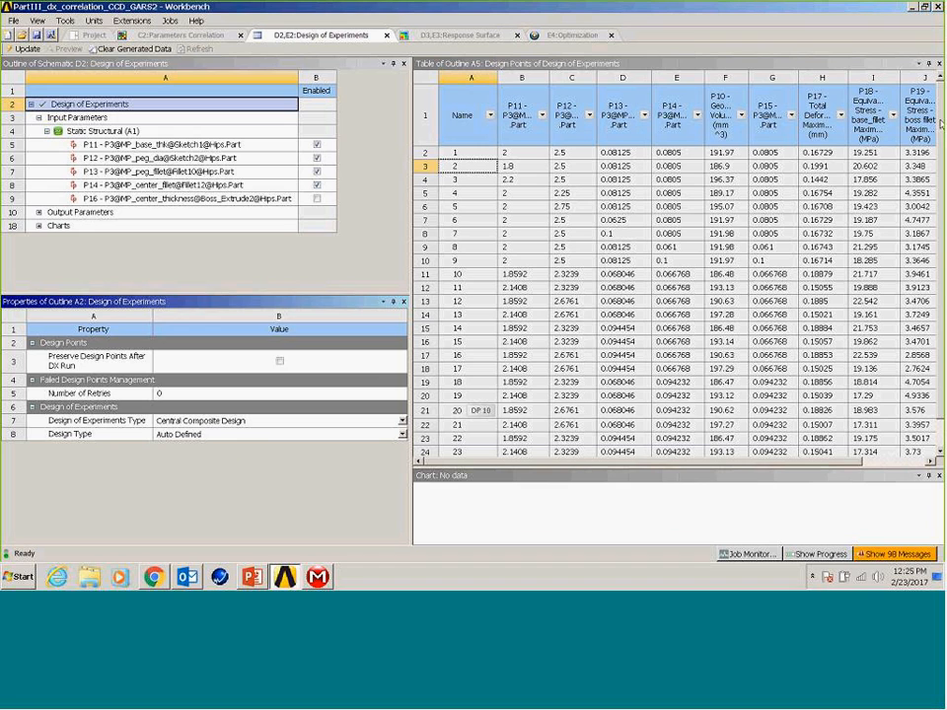
{"action": "scroll", "coordinate": [938, 192], "scroll_direction": "down", "scroll_amount": 1}
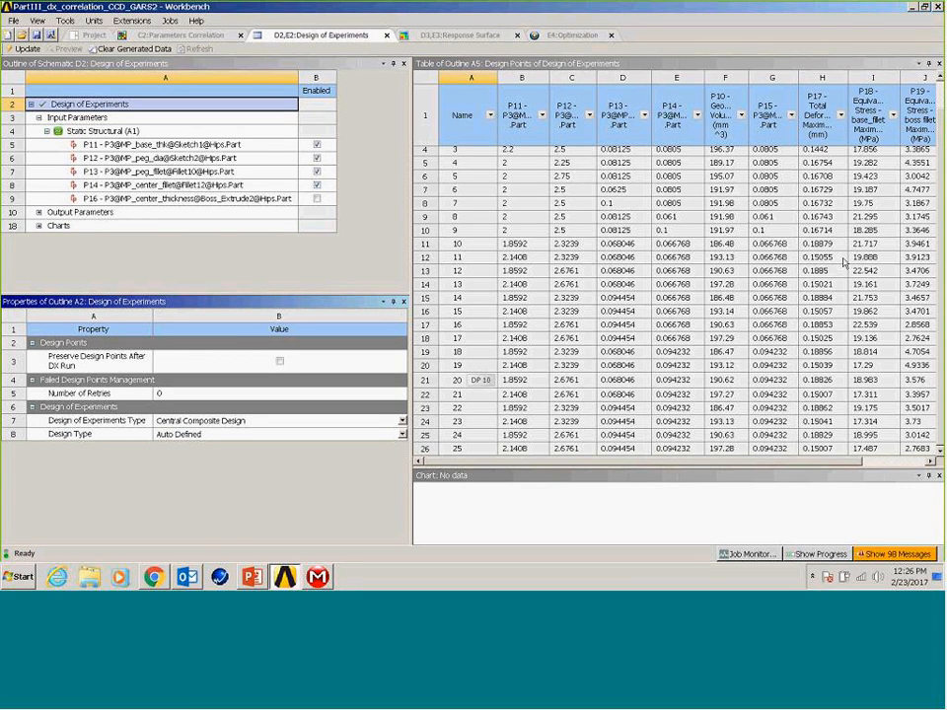
{"action": "scroll", "coordinate": [755, 210], "scroll_direction": "up", "scroll_amount": 1}
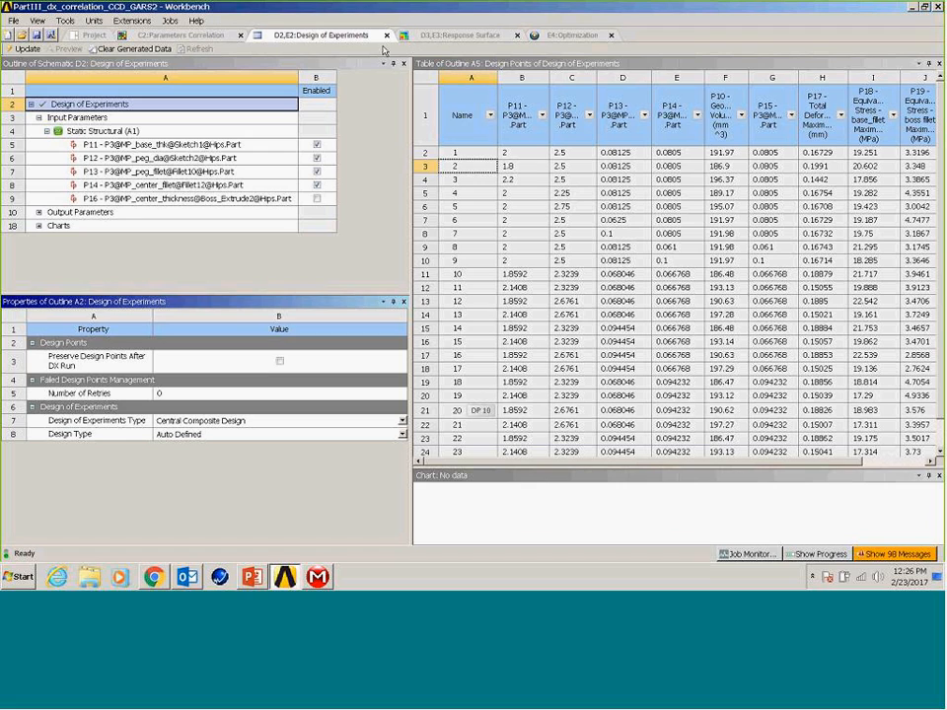
Step: Open the Response Surface and examine the 3D response of geometry volume versus base thickness and peg diameter from several angles
{"action": "left_click", "coordinate": [77, 34]}
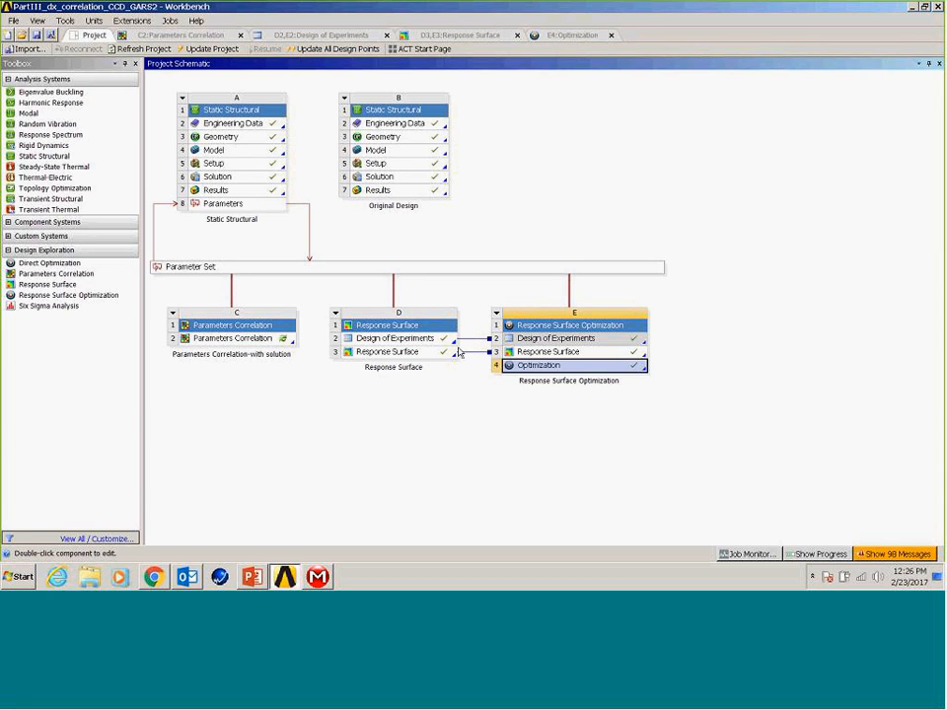
{"action": "left_click_drag", "start_coordinate": [48, 284], "coordinate": [85, 371]}
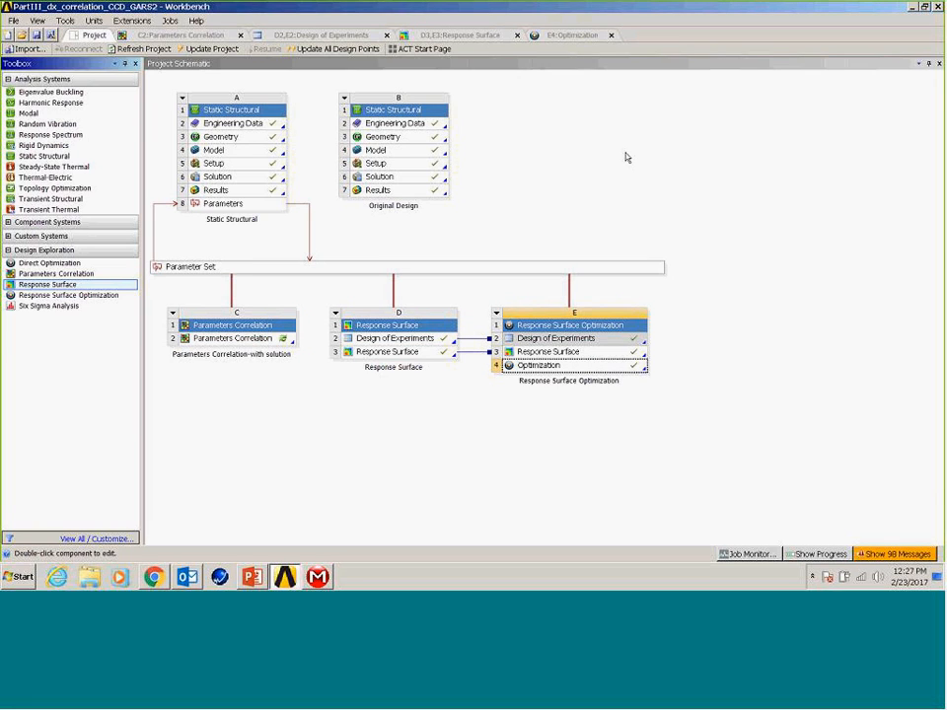
{"action": "left_click", "coordinate": [467, 37]}
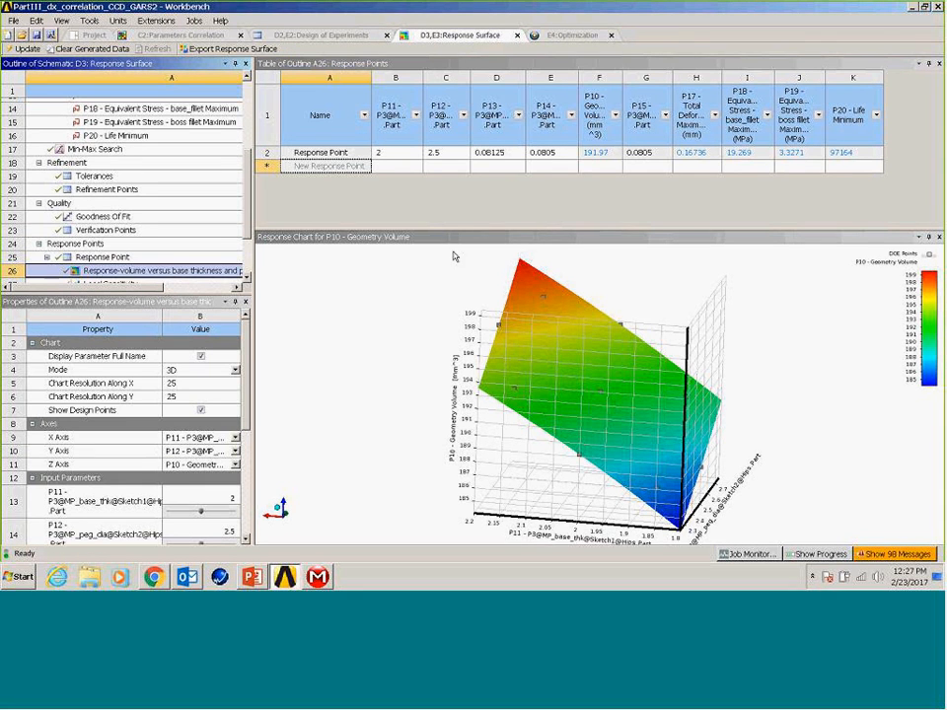
{"action": "left_click_drag", "start_coordinate": [583, 328], "coordinate": [583, 310]}
{"action": "mouse_move", "coordinate": [572, 309]}
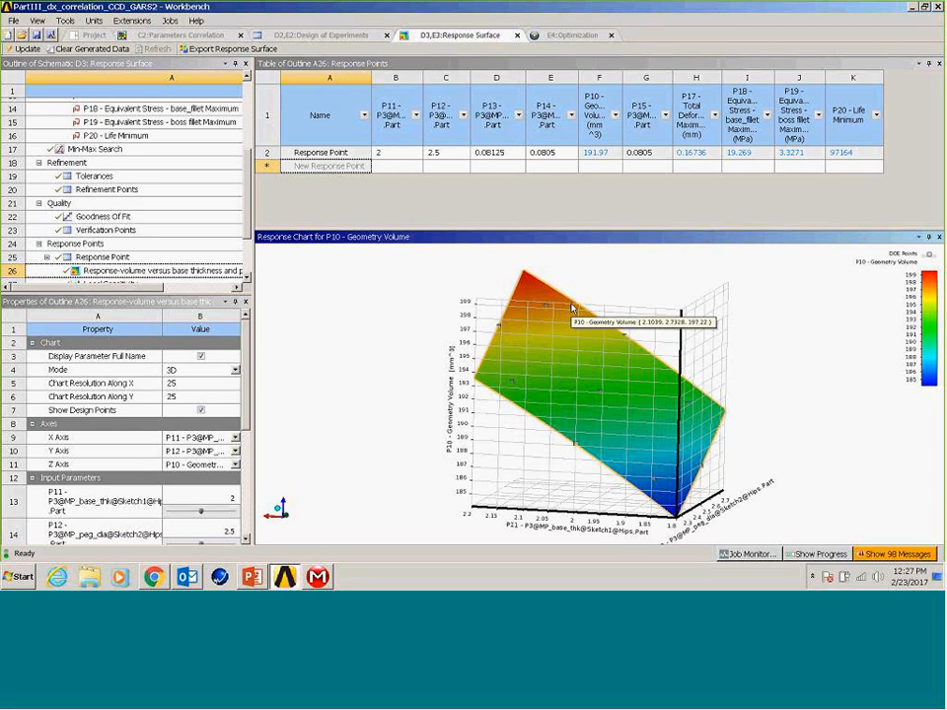
{"action": "left_click_drag", "start_coordinate": [420, 230], "coordinate": [420, 202]}
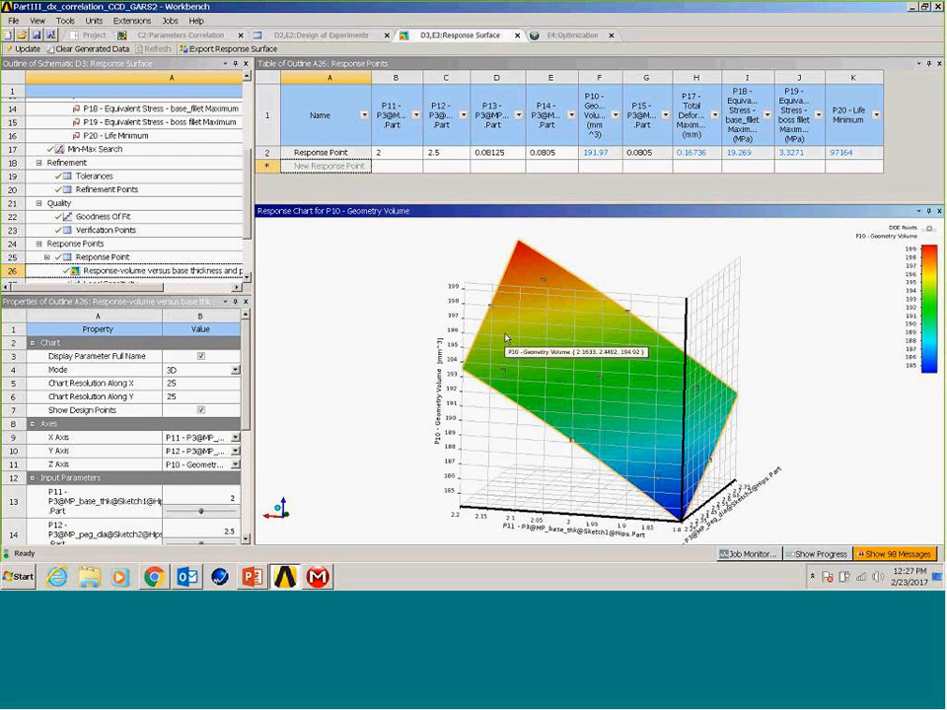
{"action": "left_click_drag", "start_coordinate": [505, 338], "coordinate": [485, 329]}
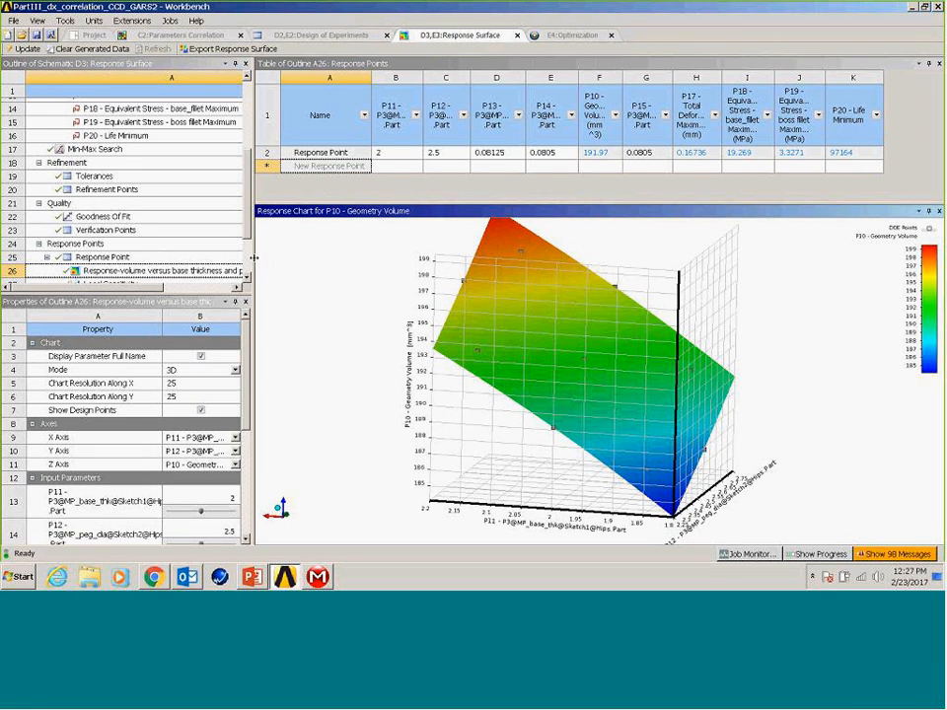
{"action": "left_click_drag", "start_coordinate": [254, 257], "coordinate": [350, 252]}
{"action": "scroll", "coordinate": [635, 351], "scroll_direction": "up", "scroll_amount": 5}
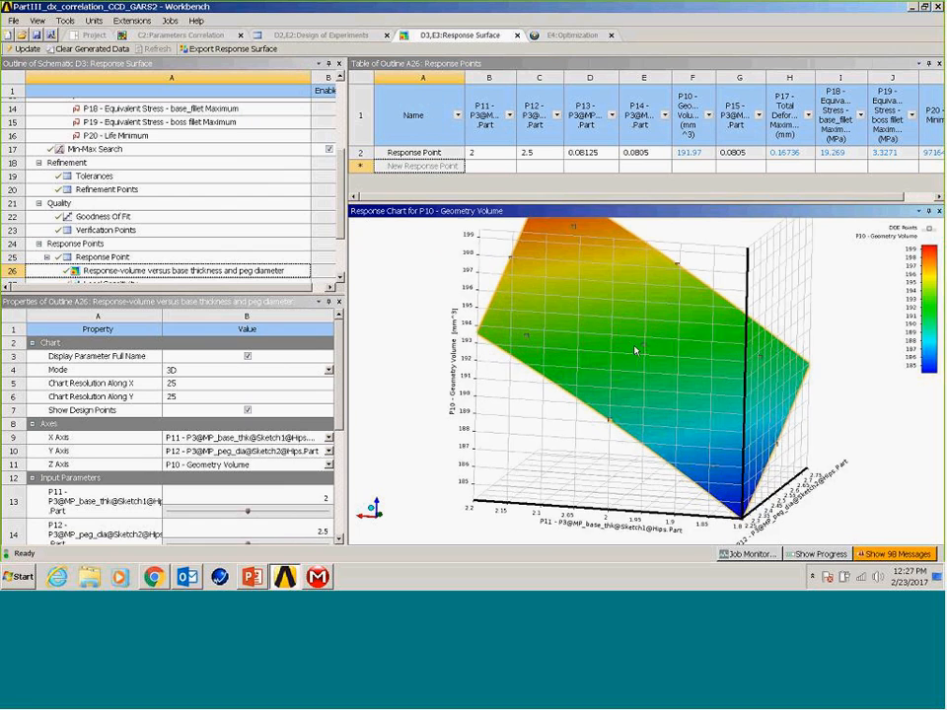
{"action": "scroll", "coordinate": [634, 351], "scroll_direction": "down", "scroll_amount": 7}
{"action": "left_click_drag", "start_coordinate": [633, 351], "coordinate": [616, 361]}
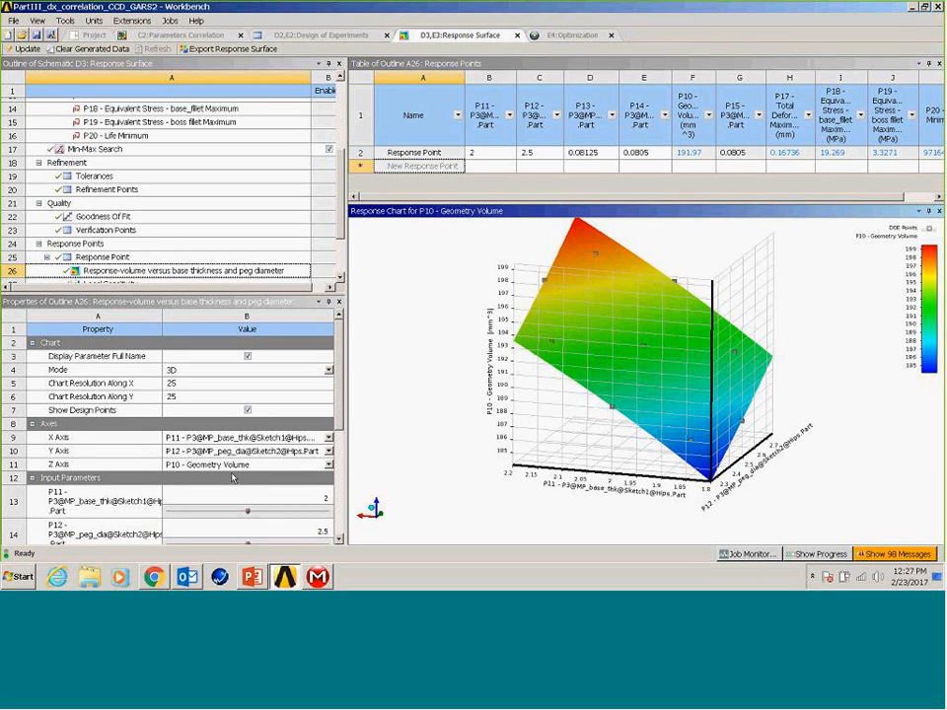
{"action": "left_click_drag", "start_coordinate": [651, 376], "coordinate": [549, 318]}
Step: Inspect the deflection response versus base thickness and peg diameter from several angles, and display the base fillet stress response chart
{"action": "scroll", "coordinate": [258, 141], "scroll_direction": "down", "scroll_amount": 2}
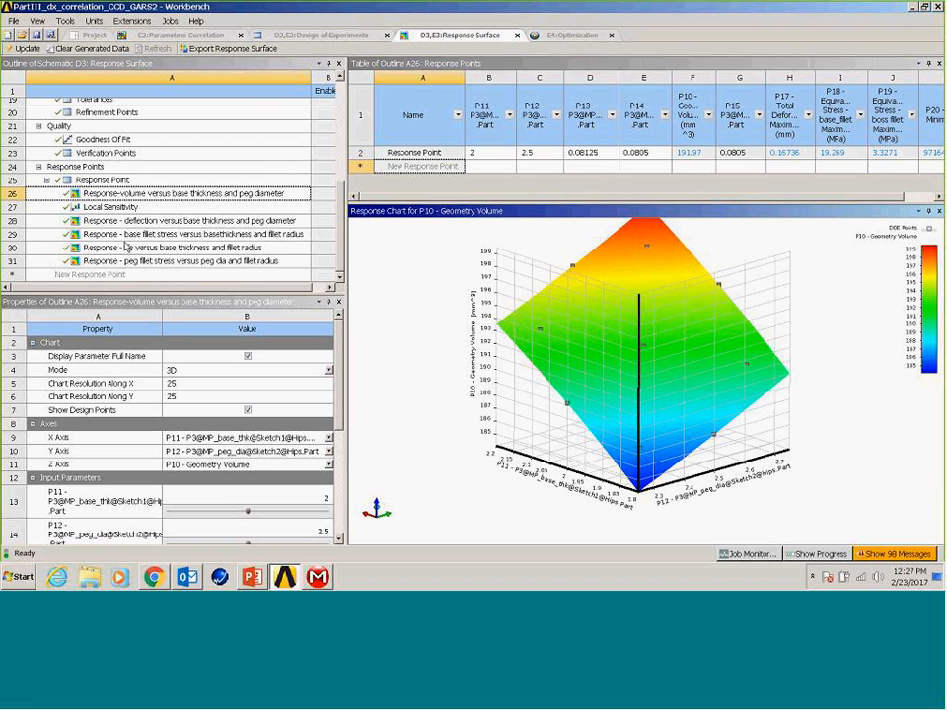
{"action": "left_click", "coordinate": [129, 225]}
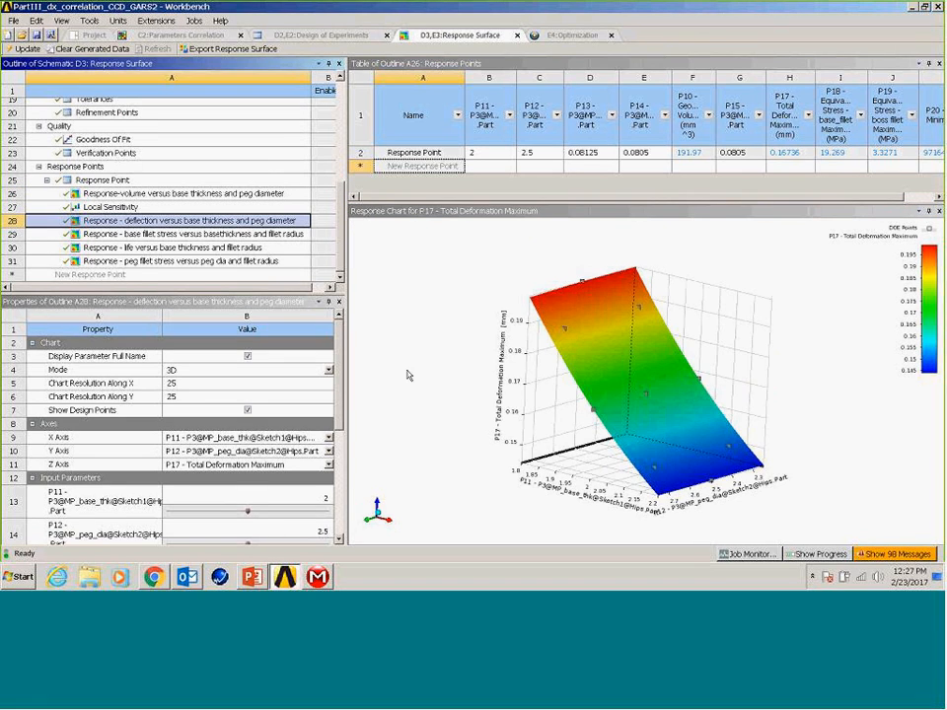
{"action": "left_click_drag", "start_coordinate": [587, 332], "coordinate": [558, 337]}
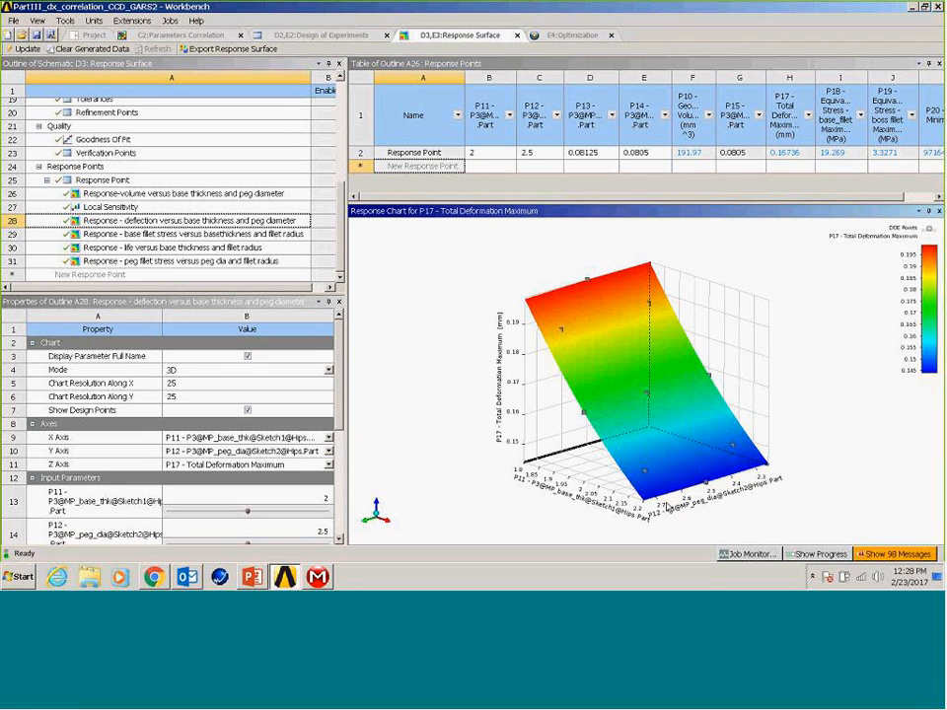
{"action": "left_click_drag", "start_coordinate": [658, 424], "coordinate": [765, 388]}
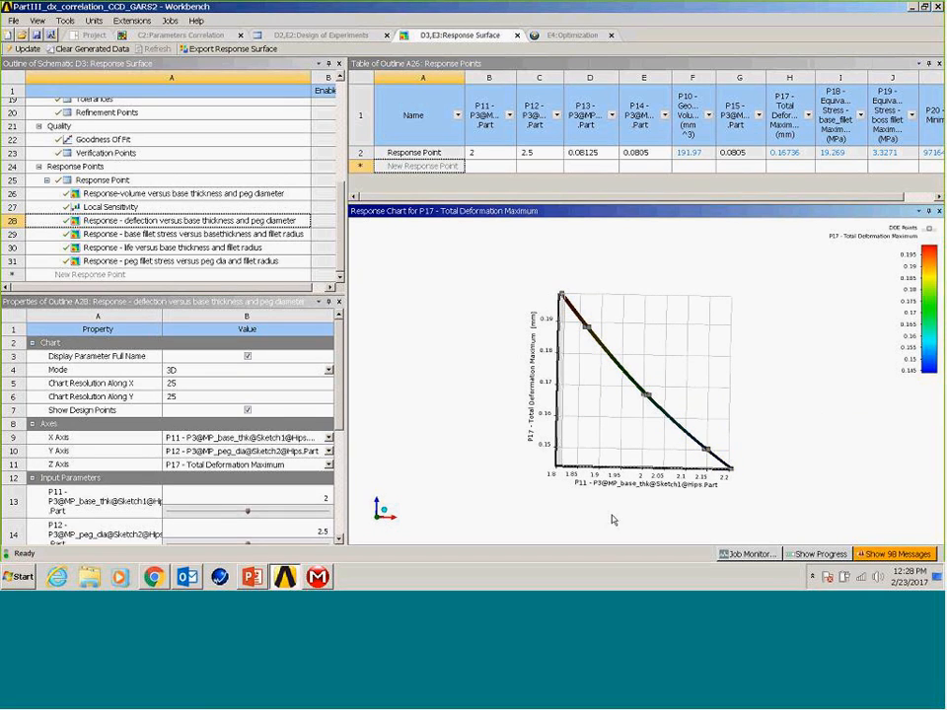
{"action": "left_click_drag", "start_coordinate": [710, 440], "coordinate": [541, 442]}
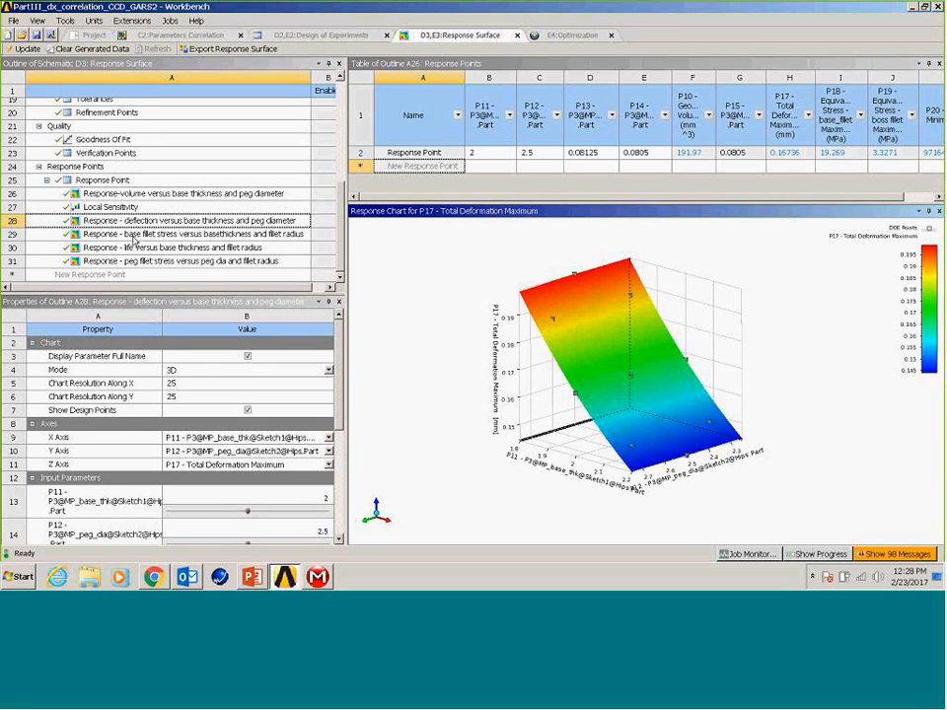
{"action": "left_click", "coordinate": [128, 234]}
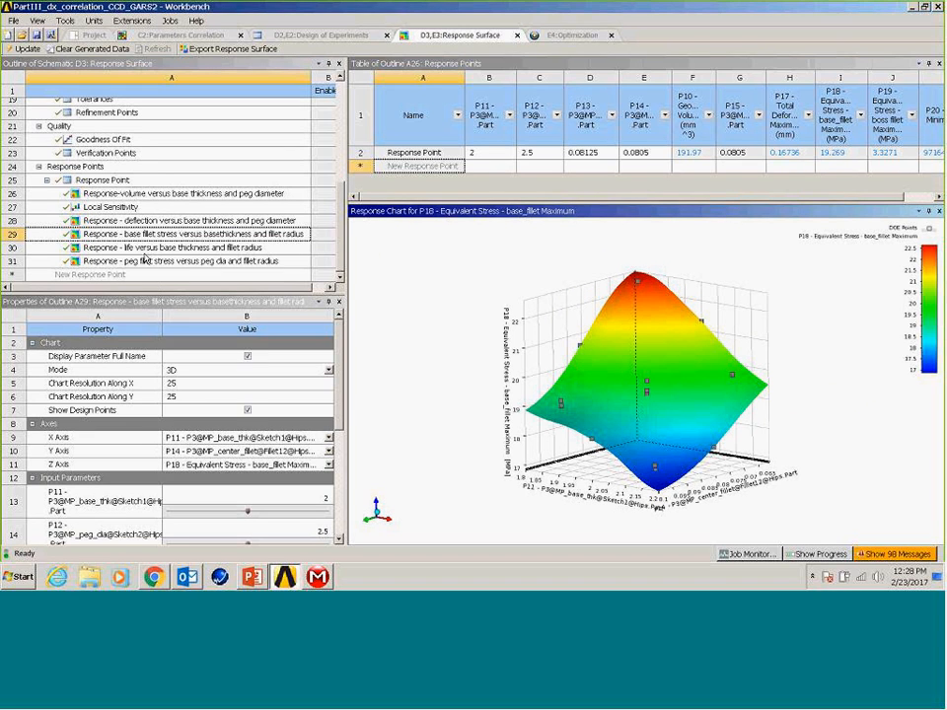
Step: Switch to Mechanical and display the Life result under the Fatigue Tool of the static structural solution
{"action": "left_click_drag", "start_coordinate": [943, 78], "coordinate": [395, 15]}
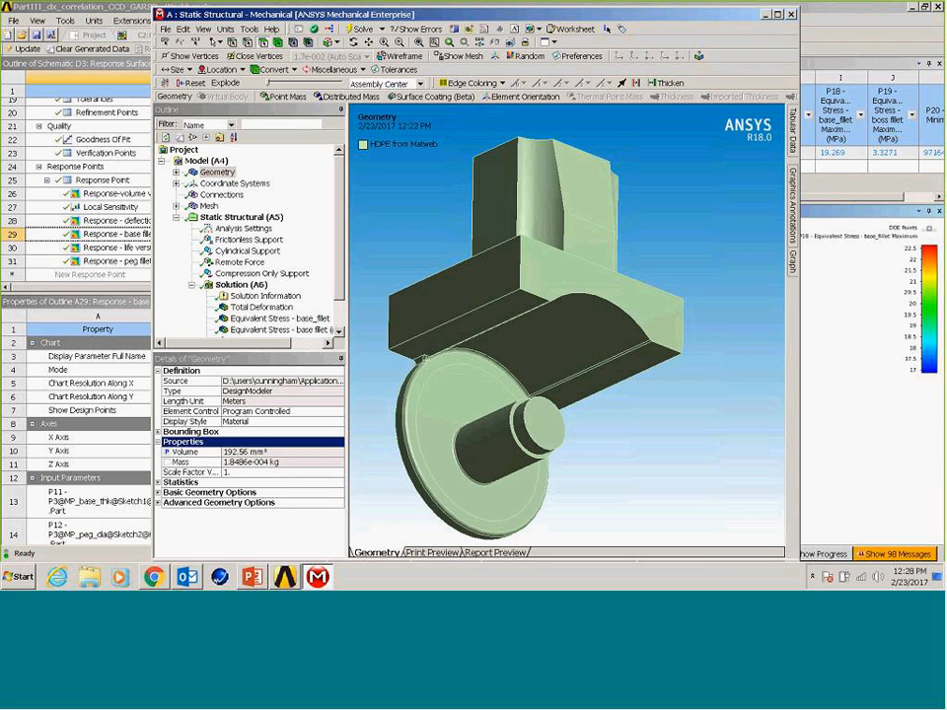
{"action": "scroll", "coordinate": [247, 236], "scroll_direction": "down", "scroll_amount": 3}
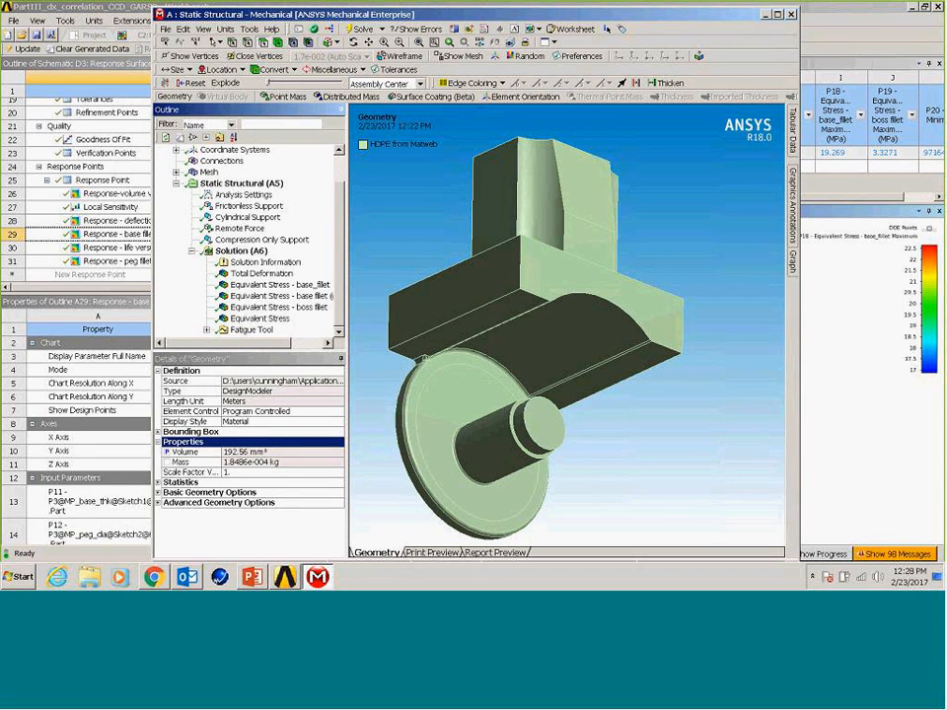
{"action": "left_click", "coordinate": [250, 329]}
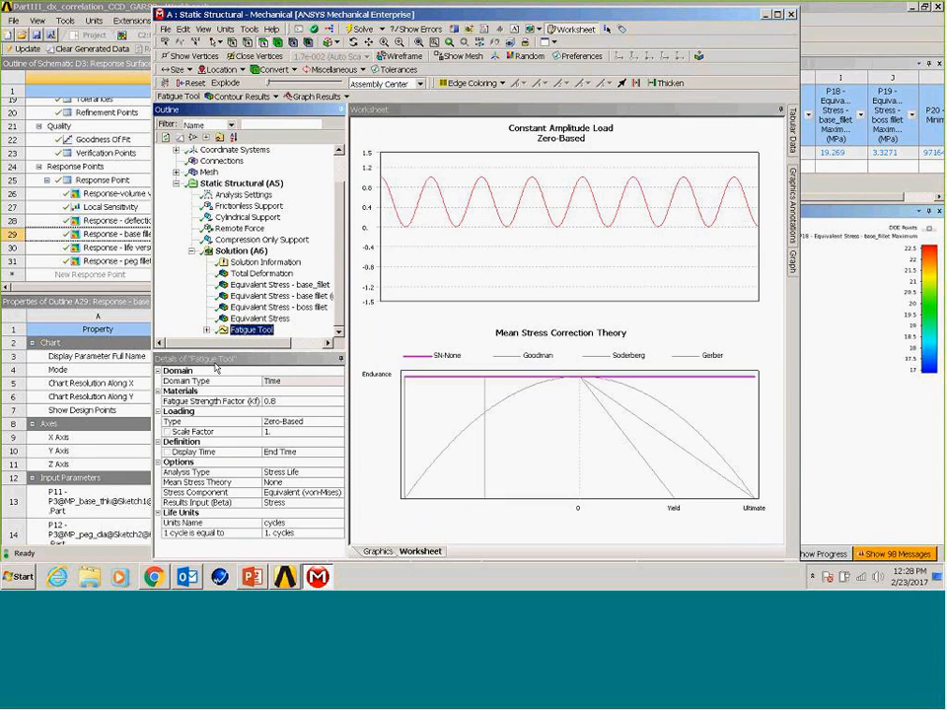
{"action": "left_click", "coordinate": [207, 330]}
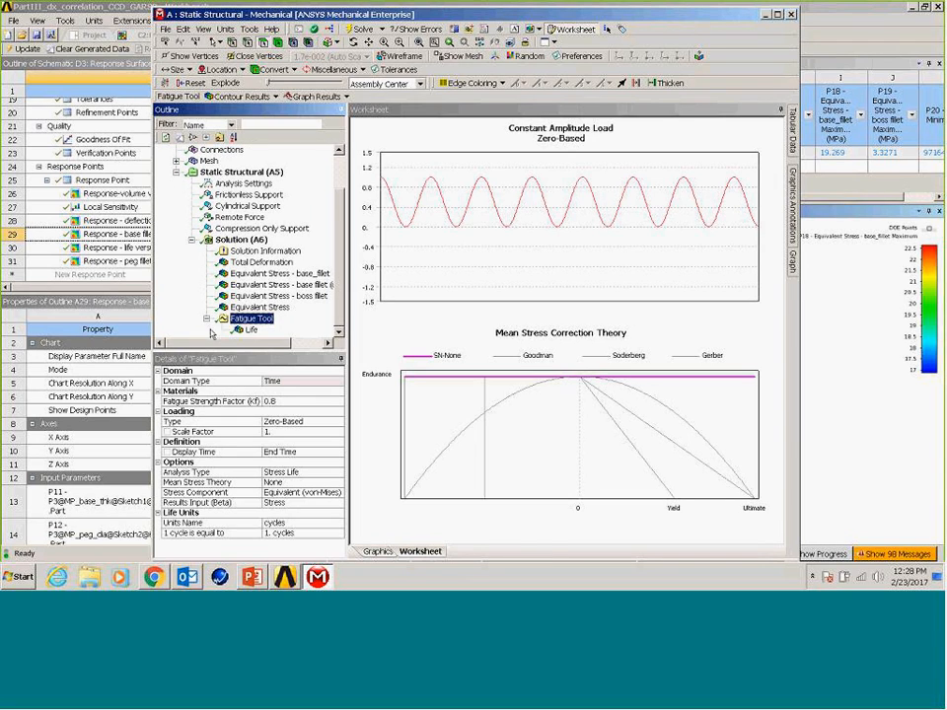
{"action": "left_click", "coordinate": [249, 330]}
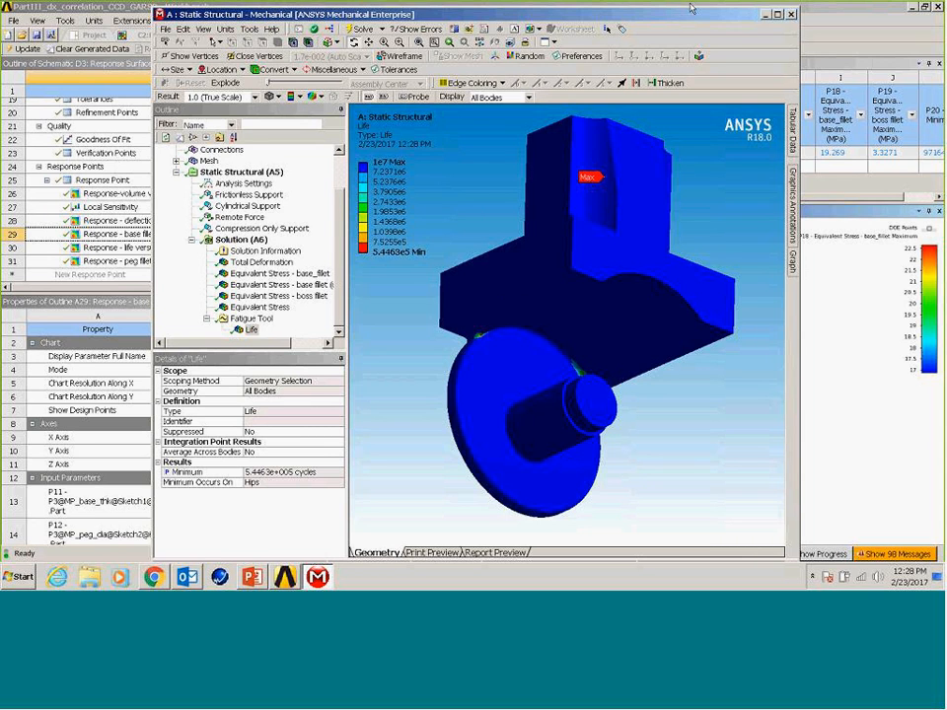
Step: Return to Workbench and examine the 3D response chart of life versus base thickness and fillet radius
{"action": "left_click", "coordinate": [574, 5]}
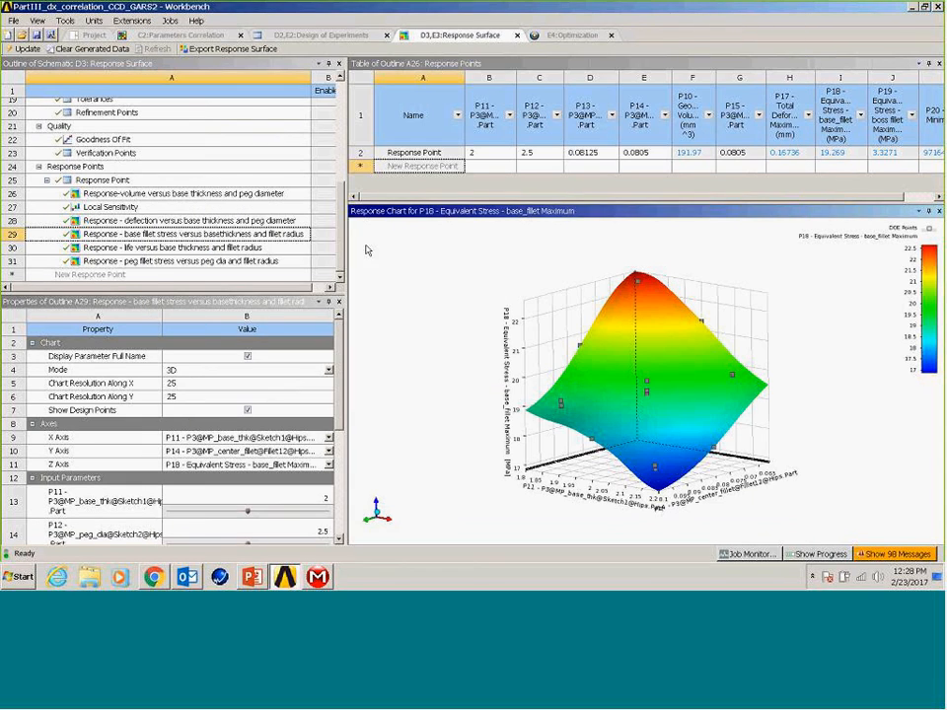
{"action": "left_click", "coordinate": [158, 248]}
{"action": "left_click", "coordinate": [567, 351]}
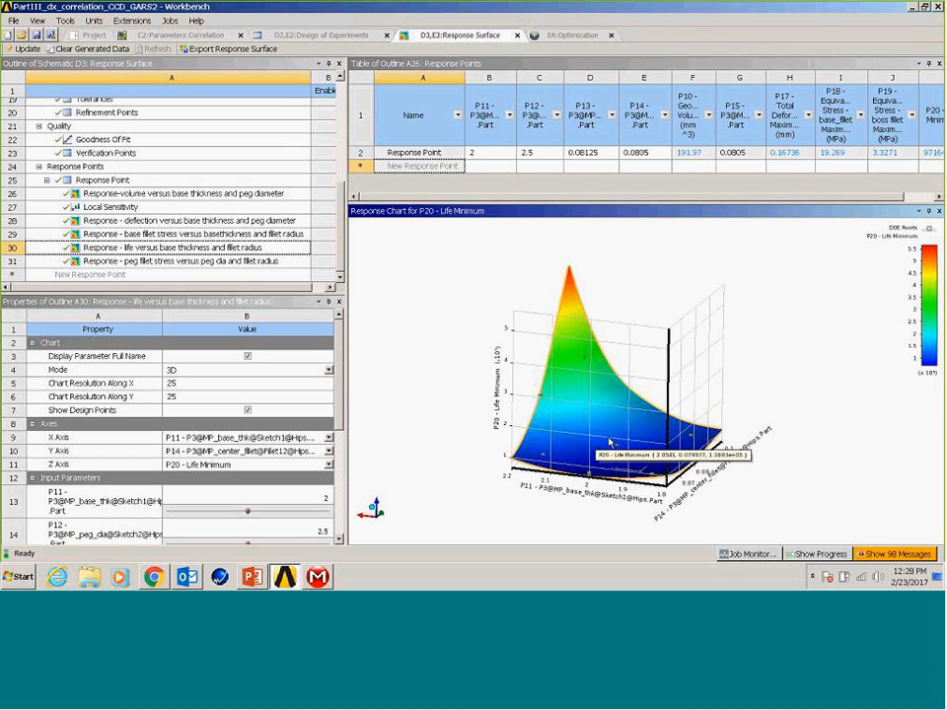
{"action": "left_click_drag", "start_coordinate": [582, 376], "coordinate": [589, 283]}
{"action": "mouse_move", "coordinate": [560, 389]}
{"action": "left_mouse_down"}
{"action": "mouse_move", "coordinate": [559, 333]}
{"action": "mouse_move", "coordinate": [562, 390]}
{"action": "left_mouse_up"}
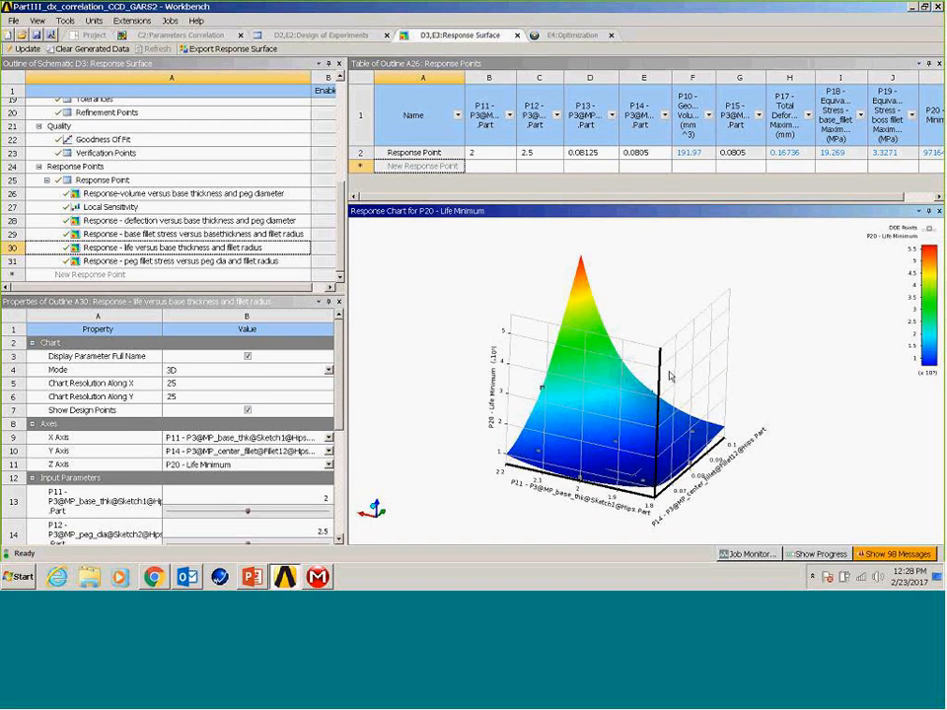
Step: Display the response surface's Goodness Of Fit and enlarge the table area to review the fit metrics for all output parameters
{"action": "scroll", "coordinate": [180, 174], "scroll_direction": "up", "scroll_amount": 1}
{"action": "scroll", "coordinate": [181, 173], "scroll_direction": "down", "scroll_amount": 1}
{"action": "scroll", "coordinate": [181, 174], "scroll_direction": "up", "scroll_amount": 2}
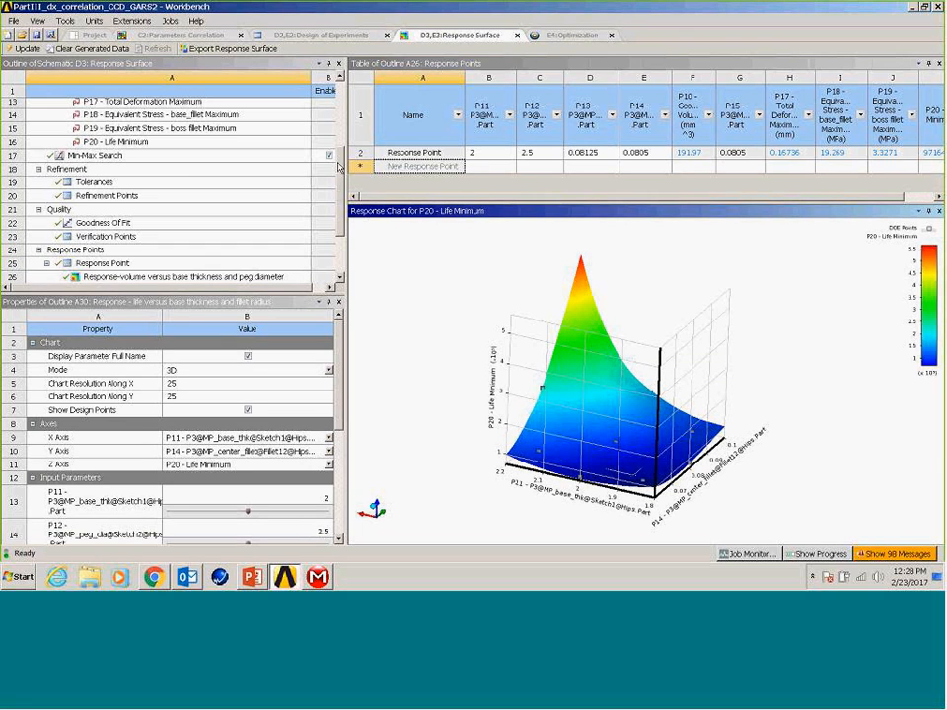
{"action": "left_click", "coordinate": [99, 223]}
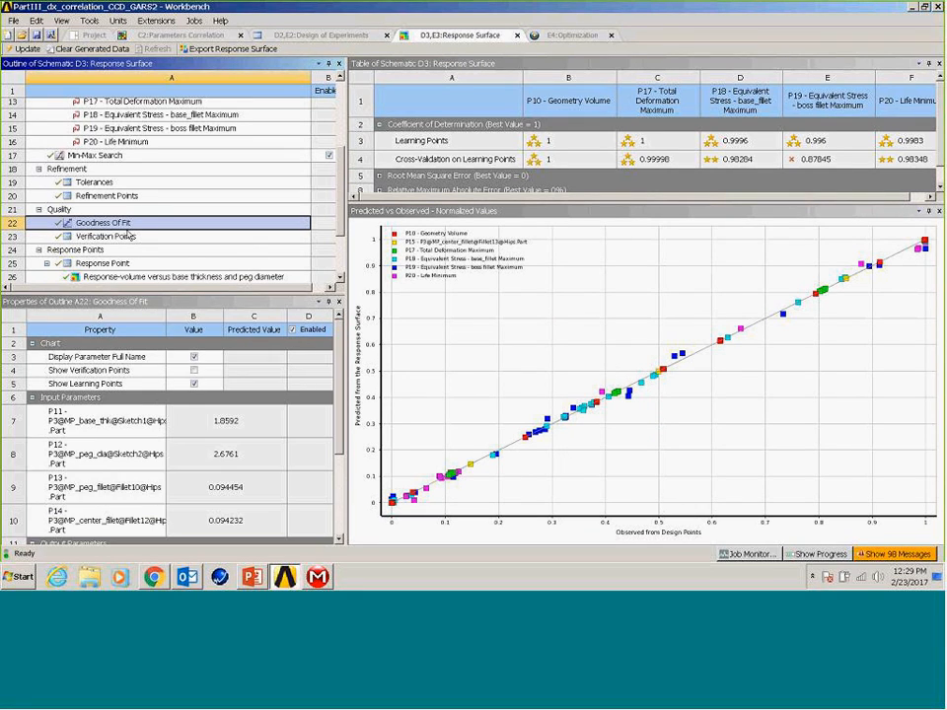
{"action": "scroll", "coordinate": [335, 237], "scroll_direction": "down", "scroll_amount": 2}
{"action": "scroll", "coordinate": [335, 236], "scroll_direction": "up", "scroll_amount": 2}
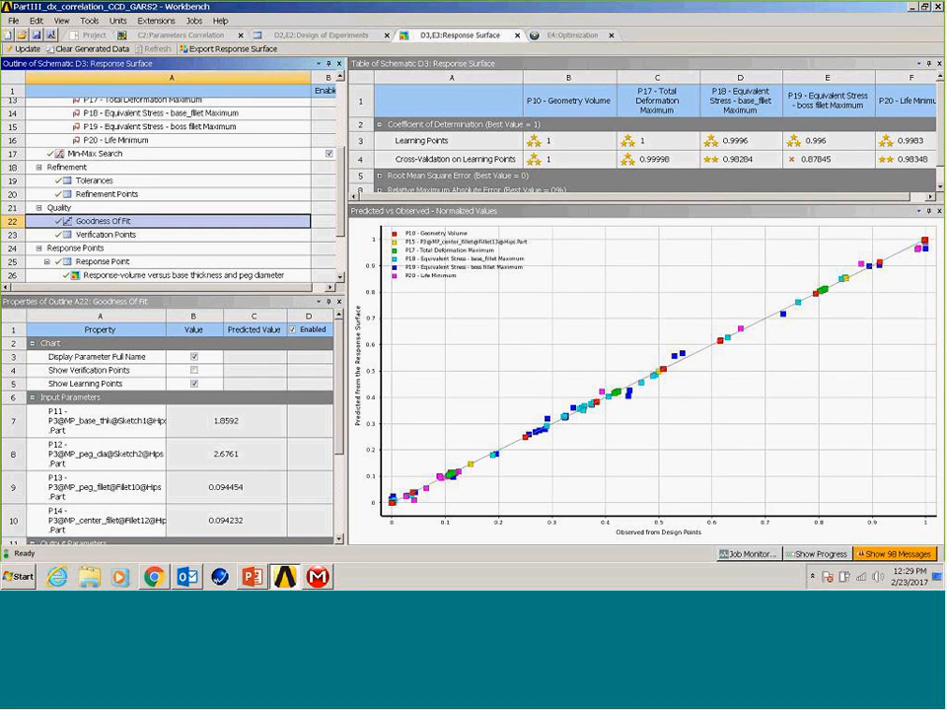
{"action": "left_click_drag", "start_coordinate": [511, 205], "coordinate": [511, 272]}
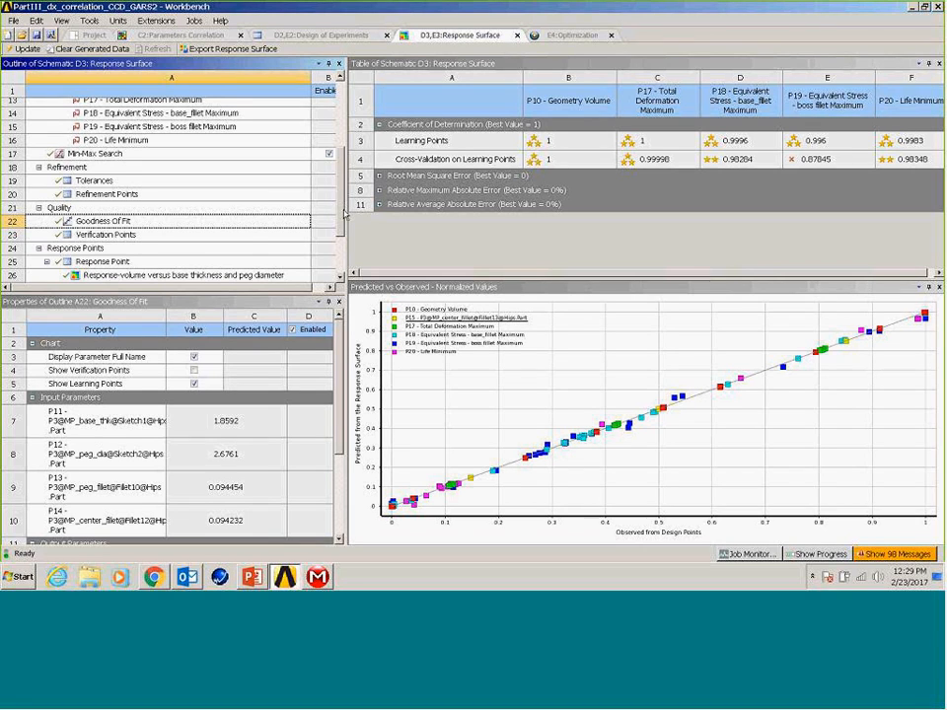
Step: Examine the 3D response of base fillet stress versus base thickness and fillet radius from several angles
{"action": "left_click_drag", "start_coordinate": [340, 208], "coordinate": [337, 250]}
{"action": "left_click", "coordinate": [183, 234]}
{"action": "left_click_drag", "start_coordinate": [590, 359], "coordinate": [758, 313]}
{"action": "left_click_drag", "start_coordinate": [615, 420], "coordinate": [598, 203]}
{"action": "scroll", "coordinate": [631, 345], "scroll_direction": "down", "scroll_amount": 5}
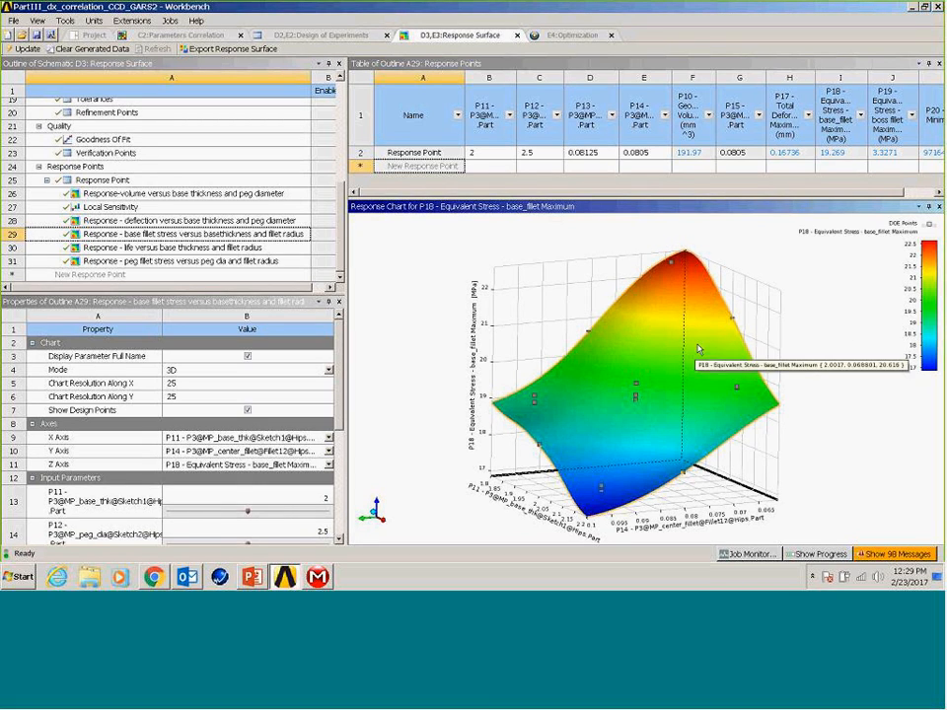
{"action": "left_click_drag", "start_coordinate": [698, 345], "coordinate": [698, 352]}
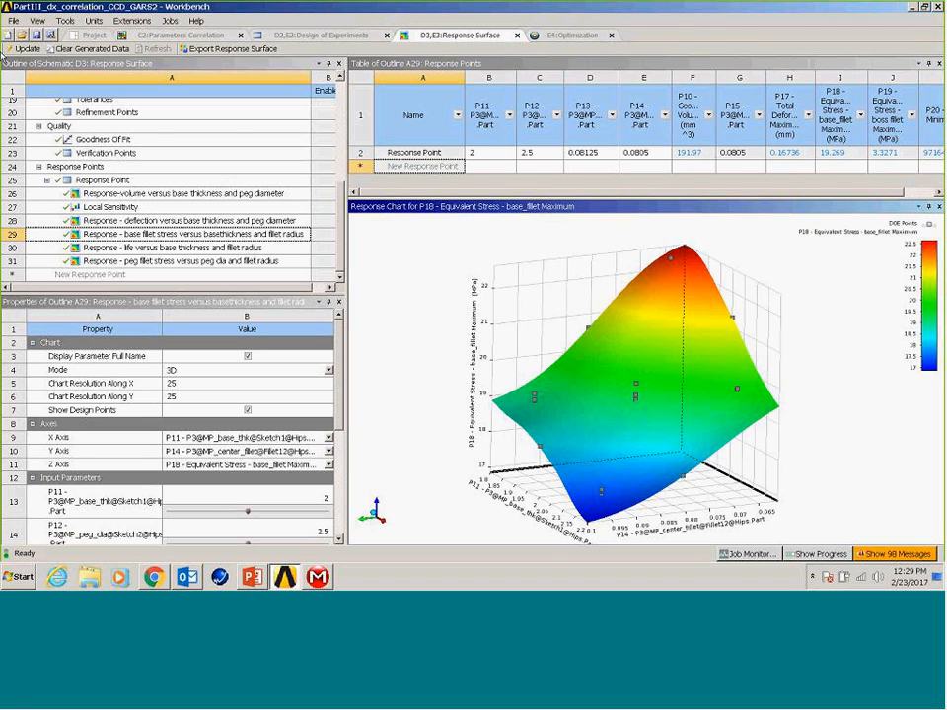
Step: Check the project schematic, open the Optimization, and show its Objectives and Constraints table with a widened outline
{"action": "left_click", "coordinate": [76, 37]}
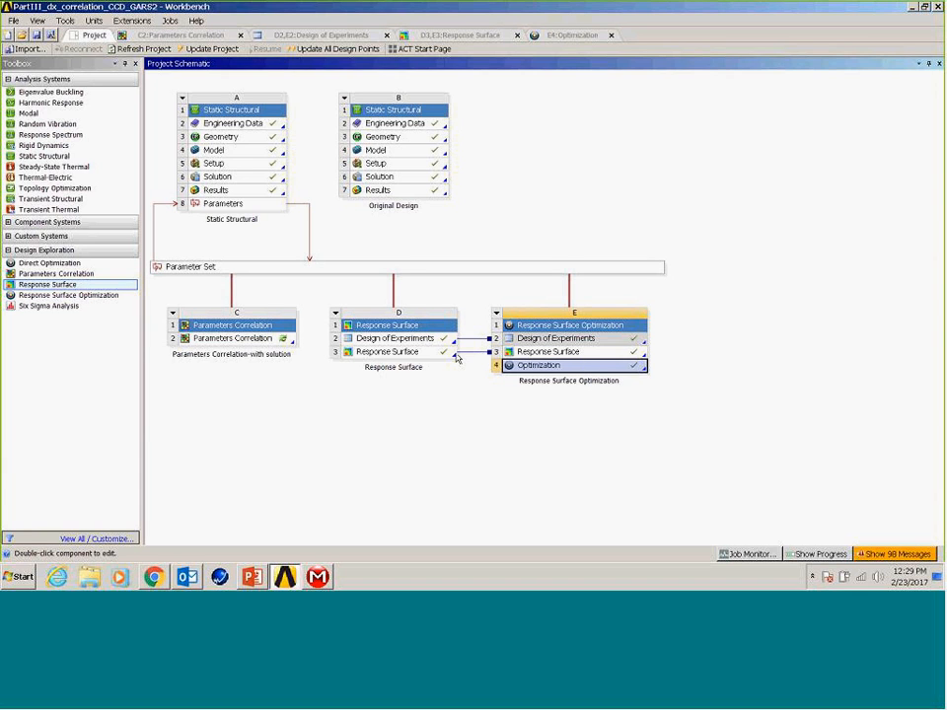
{"action": "left_click", "coordinate": [588, 36]}
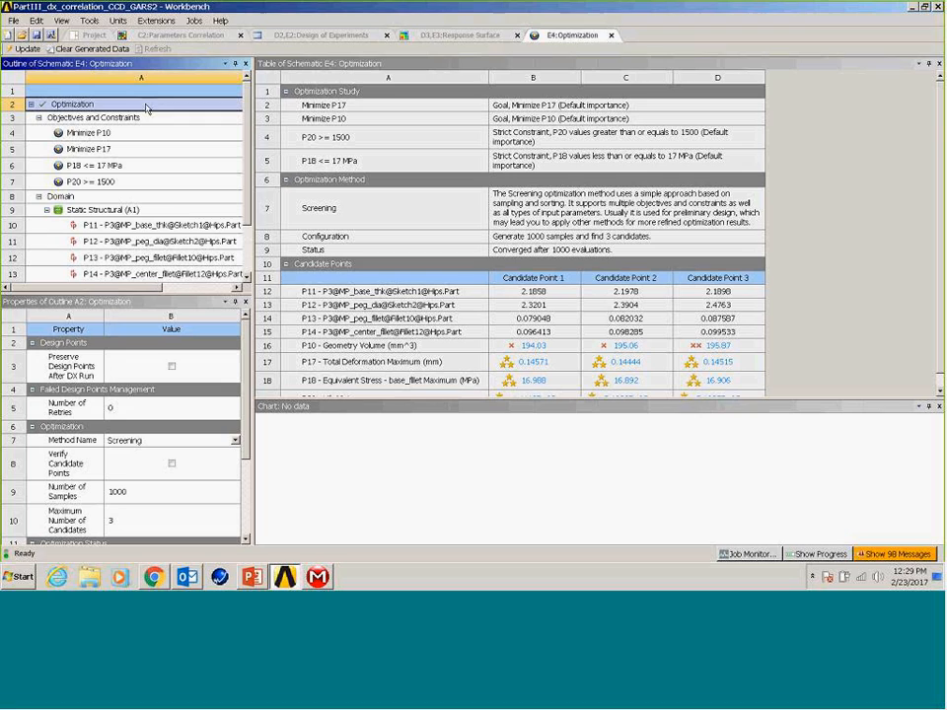
{"action": "left_click", "coordinate": [116, 121]}
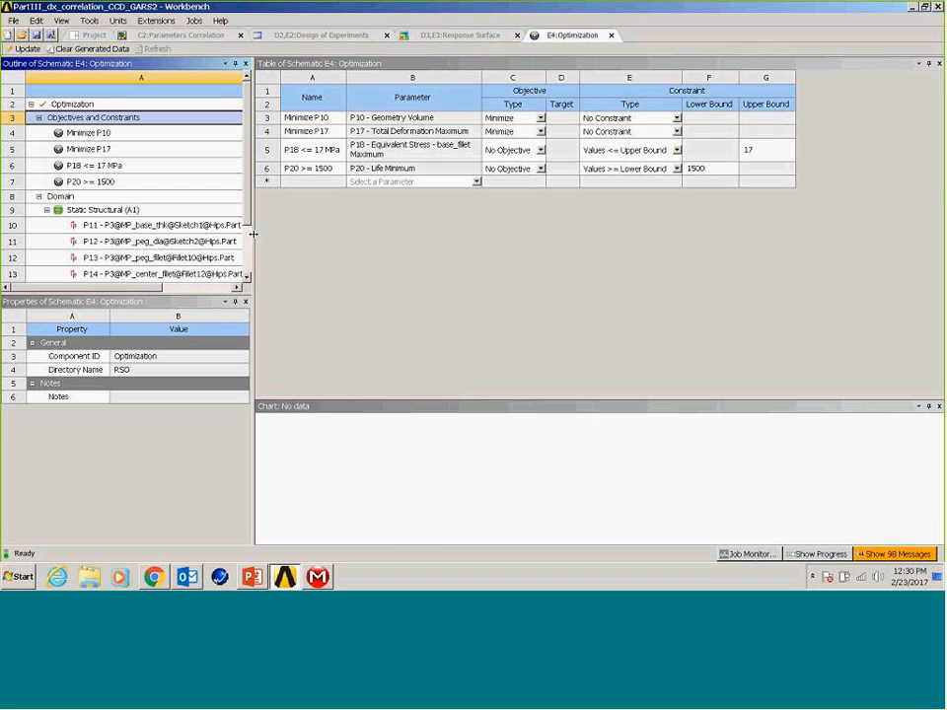
{"action": "left_click_drag", "start_coordinate": [253, 234], "coordinate": [427, 234]}
Step: Display the Optimization study's properties and check which optimization methods are available, leaving Screening selected
{"action": "left_click", "coordinate": [71, 103]}
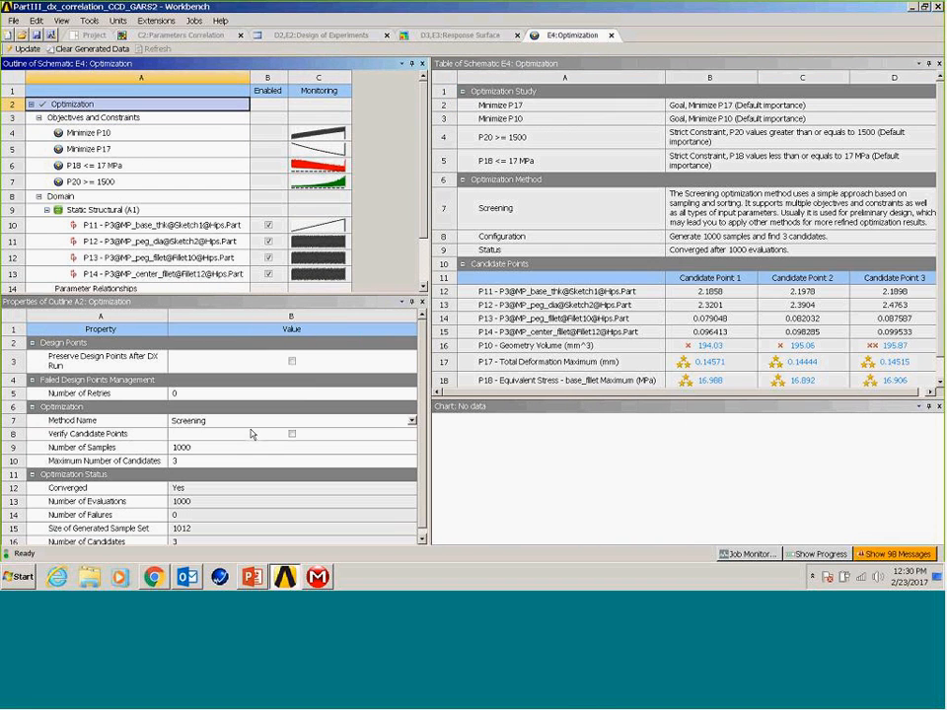
{"action": "left_click", "coordinate": [411, 420]}
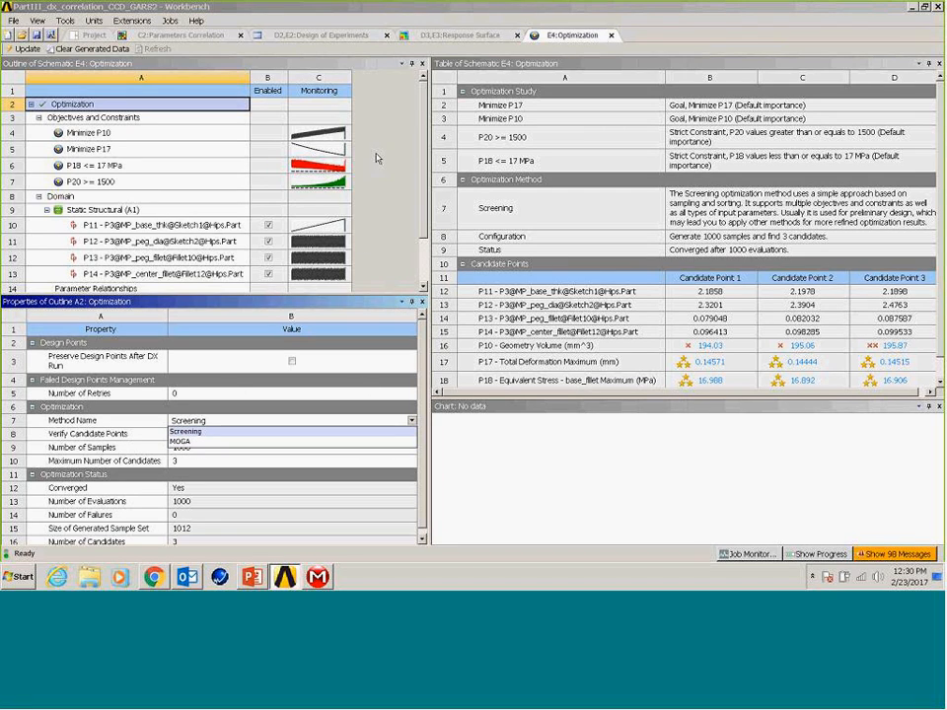
{"action": "left_click", "coordinate": [233, 291]}
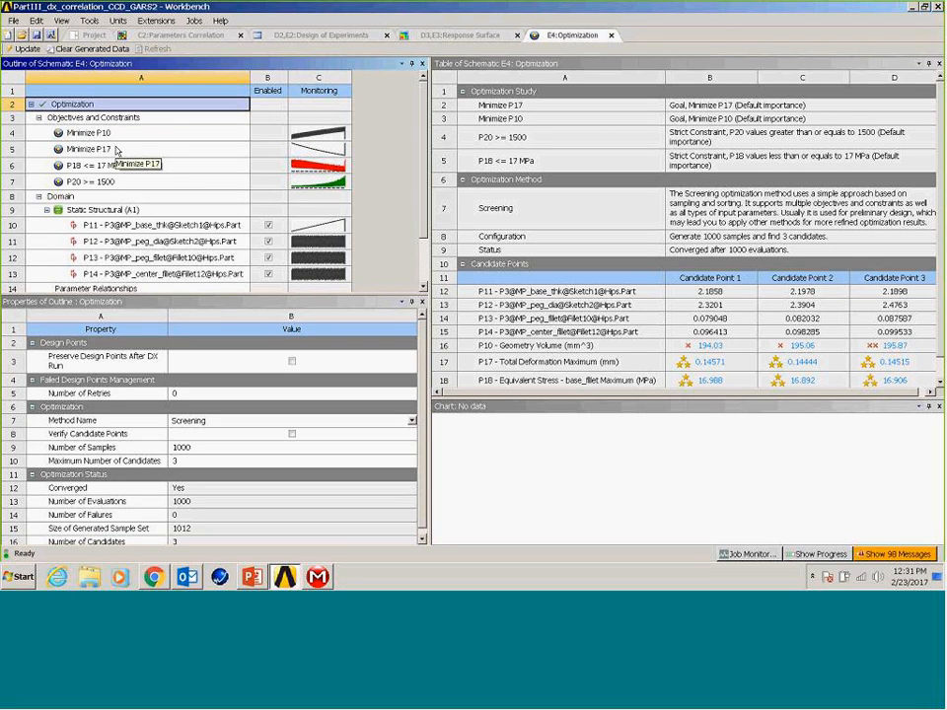
Step: Examine an enlarged history chart of the P18 <= 17 MPa stress constraint, then shrink the chart area
{"action": "left_click", "coordinate": [312, 169]}
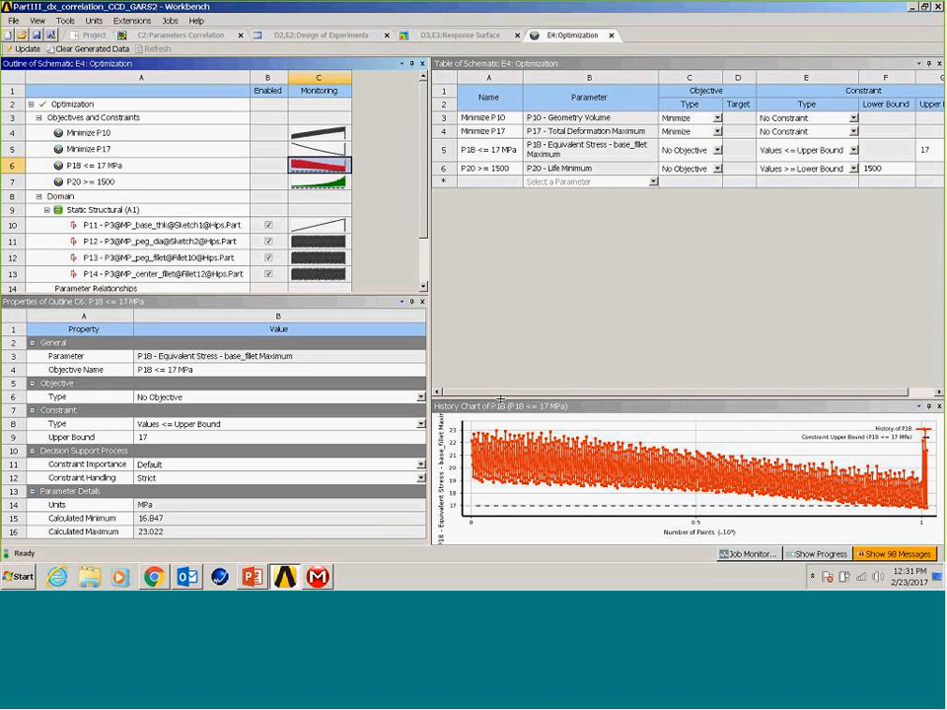
{"action": "left_click_drag", "start_coordinate": [500, 398], "coordinate": [499, 166]}
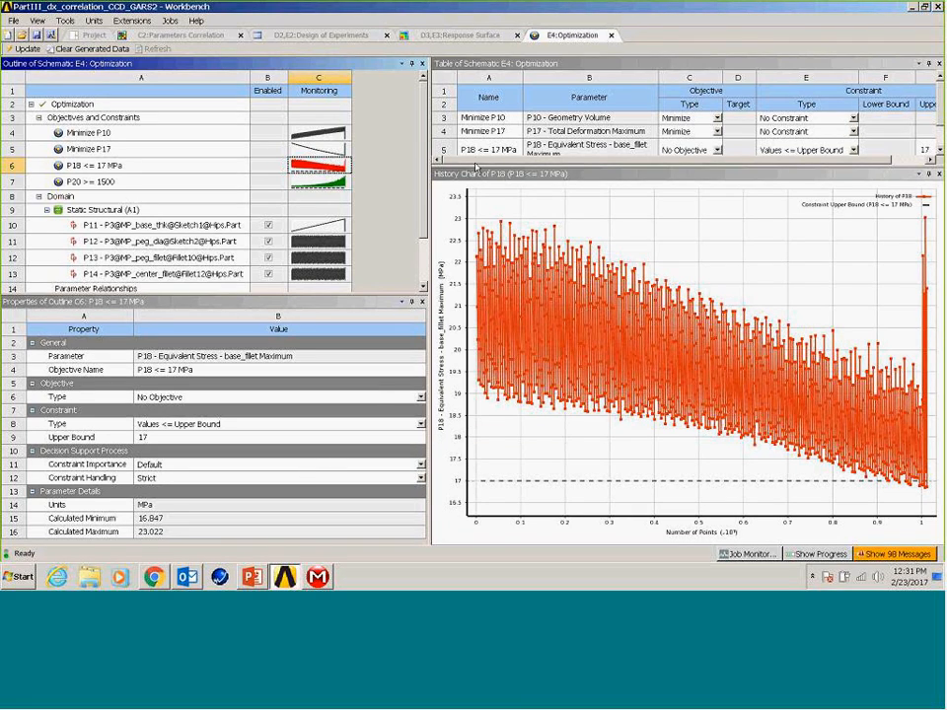
{"action": "left_click_drag", "start_coordinate": [476, 168], "coordinate": [493, 341]}
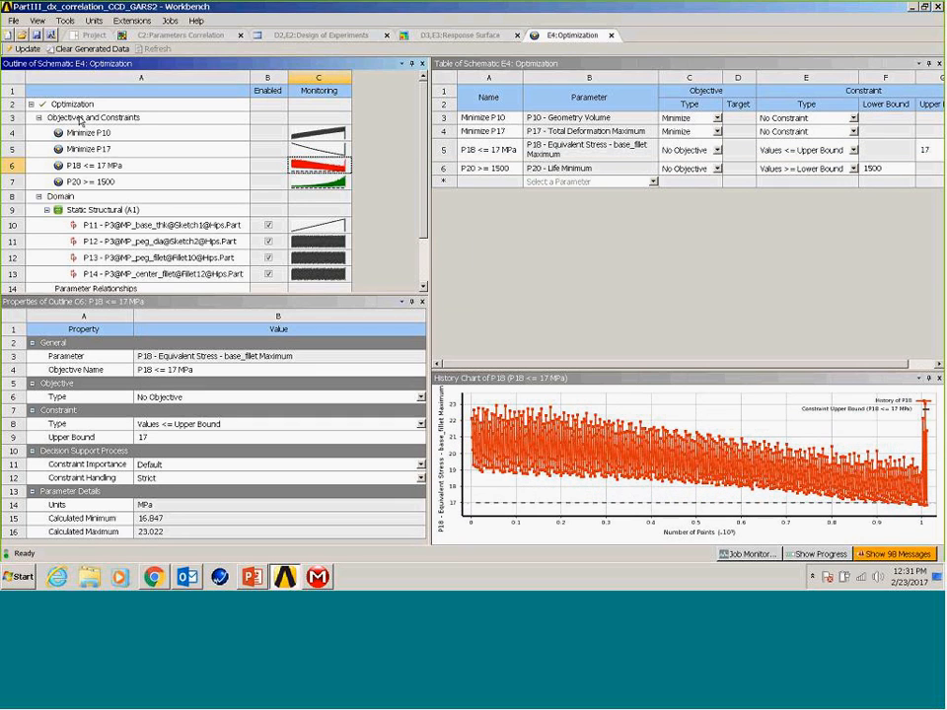
Step: Show the Optimization summary and enlarge its table area to review all values of the three candidate points
{"action": "left_click", "coordinate": [91, 105]}
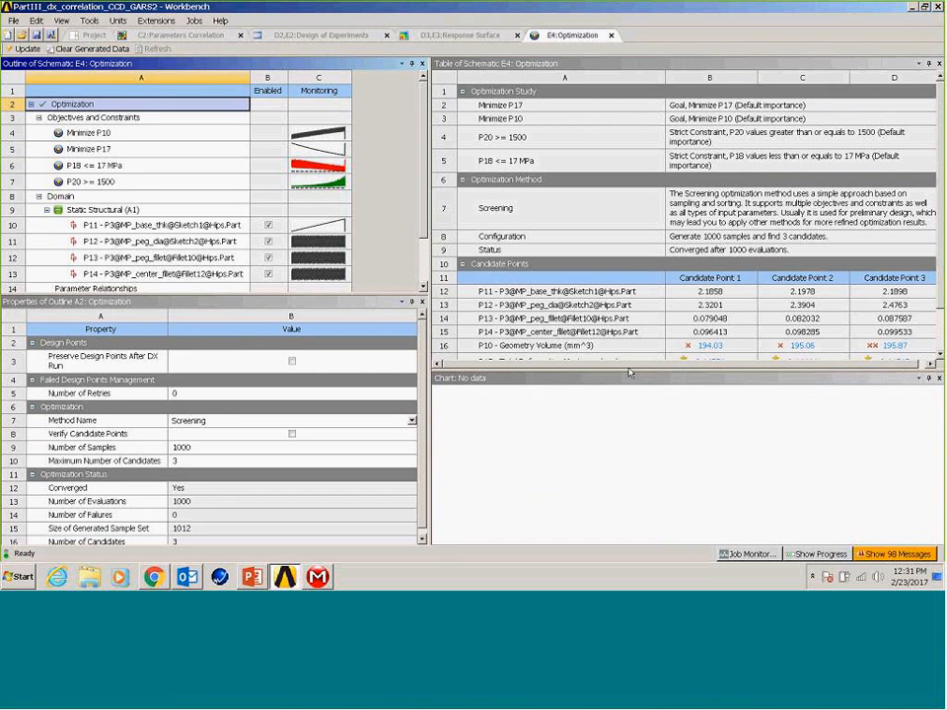
{"action": "left_click_drag", "start_coordinate": [628, 368], "coordinate": [628, 516]}
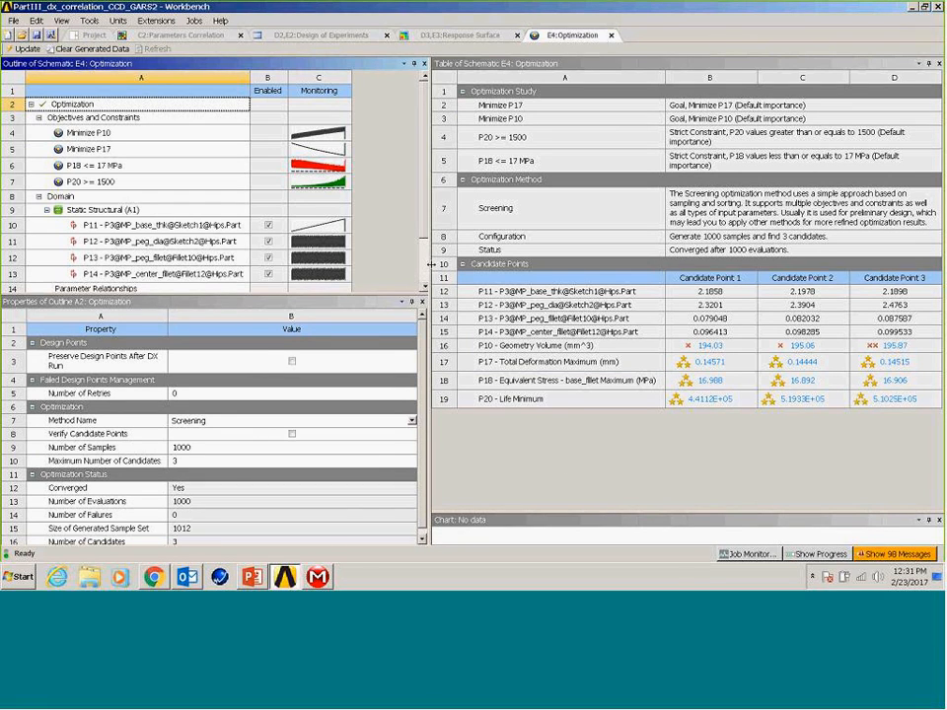
{"action": "left_click_drag", "start_coordinate": [430, 269], "coordinate": [390, 272]}
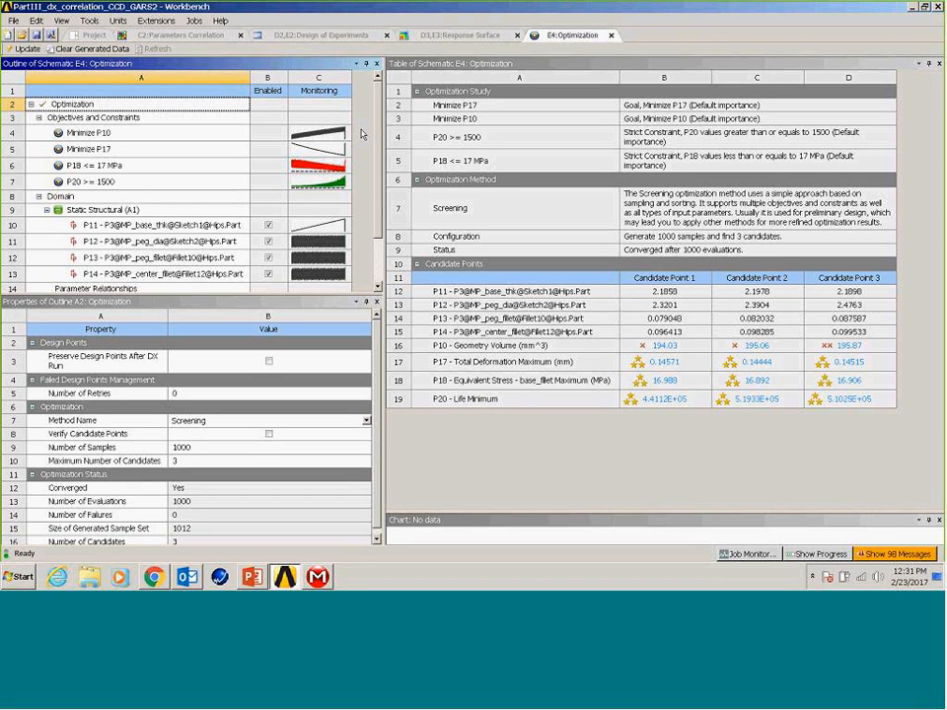
Step: Set the upper bound of the P18 base fillet stress constraint to 21 MPa and update the optimization
{"action": "left_click", "coordinate": [116, 119]}
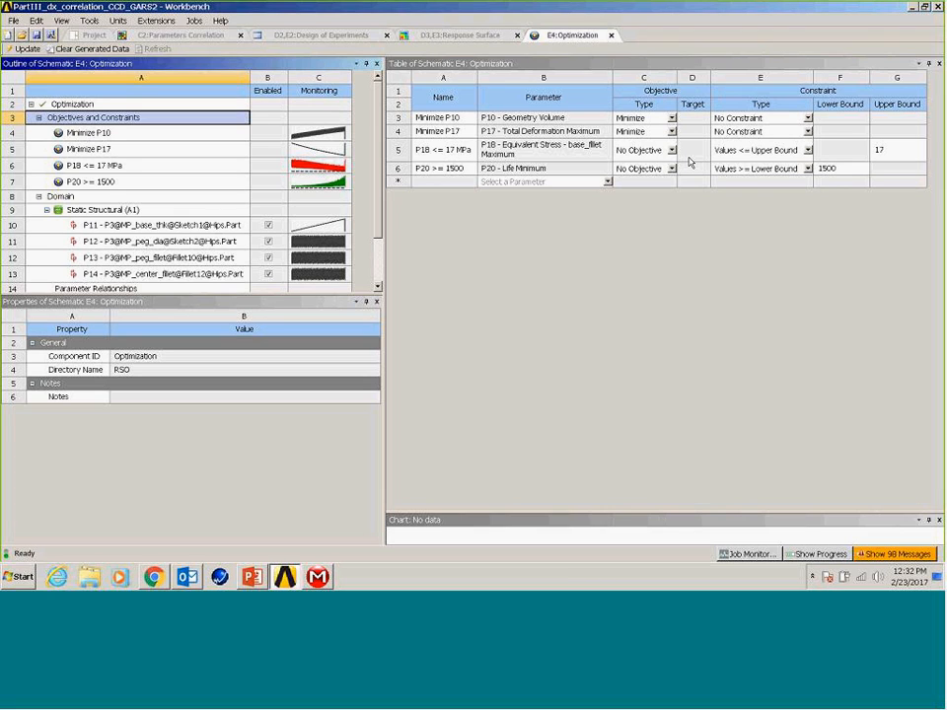
{"action": "left_click", "coordinate": [884, 152]}
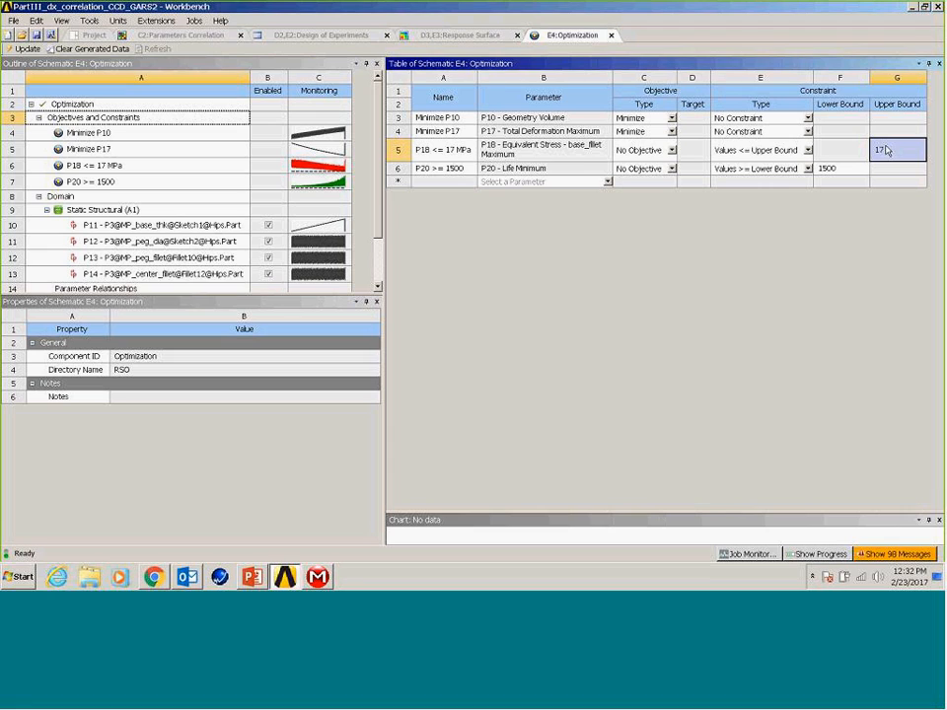
{"action": "left_click", "coordinate": [886, 150]}
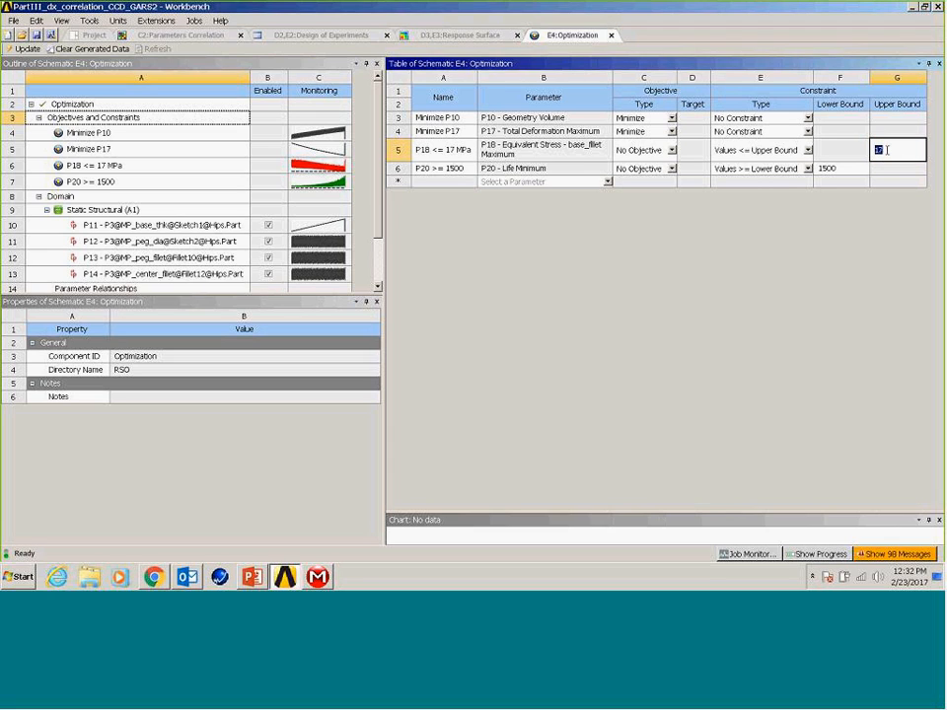
{"action": "type", "text": "21"}
{"action": "key", "text": "Return"}
{"action": "left_click", "coordinate": [17, 50]}
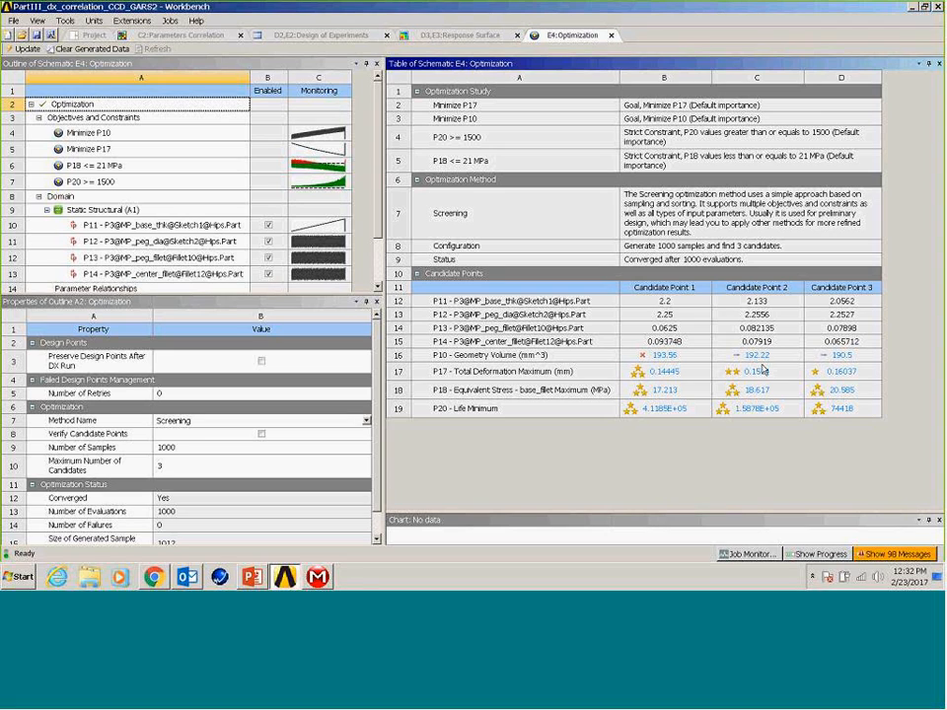
Step: Switch to the PowerPoint presentation, advance to the Demonstration slide 22 and start the slide show from there
{"action": "left_click", "coordinate": [253, 576]}
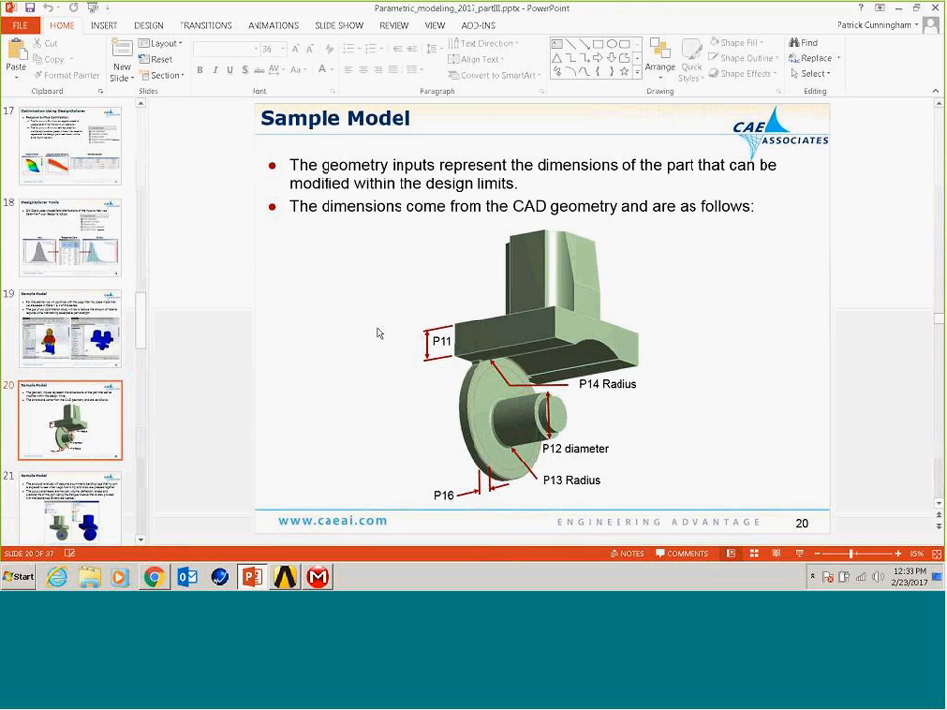
{"action": "key", "text": "Page_Down"}
{"action": "key", "text": "Page_Down"}
{"action": "left_click", "coordinate": [799, 556]}
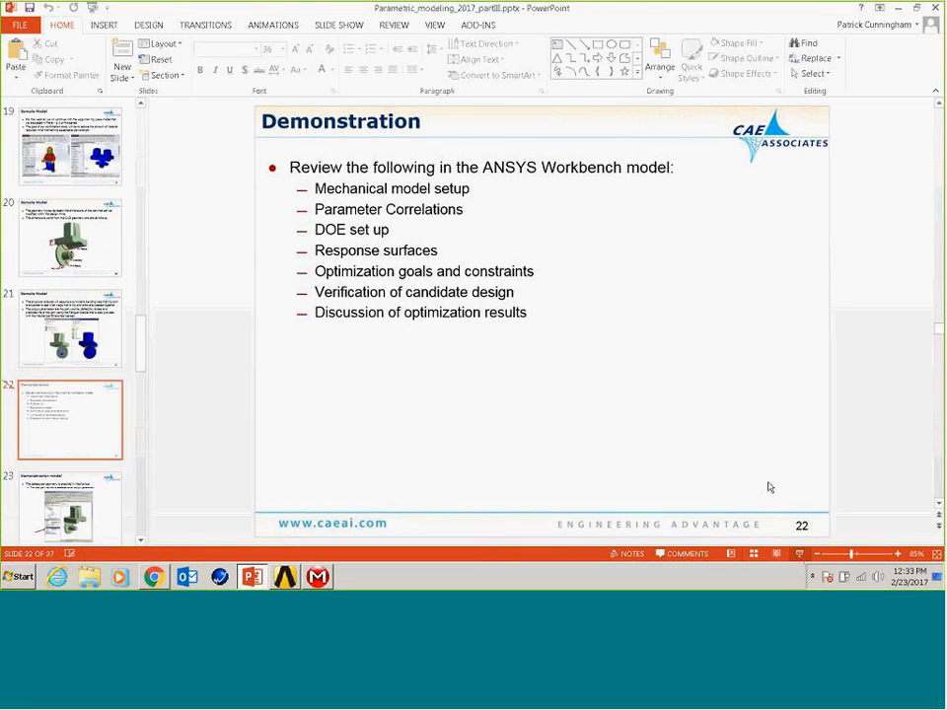
Step: Go through the slide show to the Optimization Result slide 35, comparing the original design with the optimized design
{"action": "key", "text": "Page_Down"}
{"action": "key", "text": "Page_Down"}
{"action": "key", "text": "Page_Down"}
{"action": "key", "text": "Page_Down"}
{"action": "key", "text": "Page_Down"}
{"action": "key", "text": "Page_Down"}
{"action": "key", "text": "Page_Down"}
{"action": "key", "text": "Page_Down"}
{"action": "key", "text": "Page_Down"}
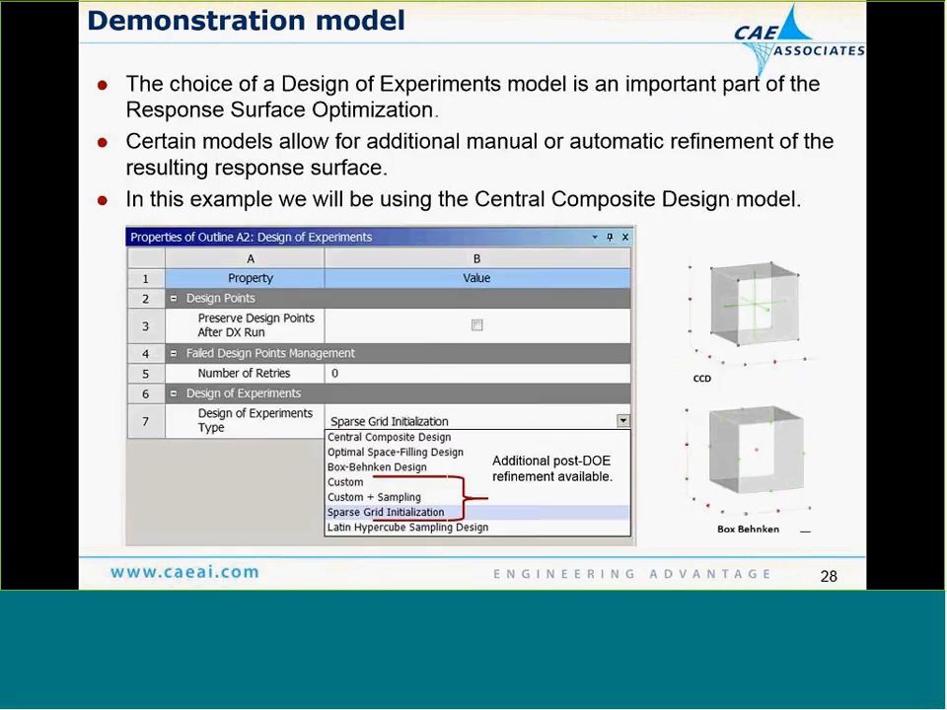
{"action": "key", "text": "Page_Down"}
{"action": "key", "text": "Page_Down"}
{"action": "key", "text": "Page_Down"}
{"action": "key", "text": "Page_Down"}
{"action": "key", "text": "Page_Down"}
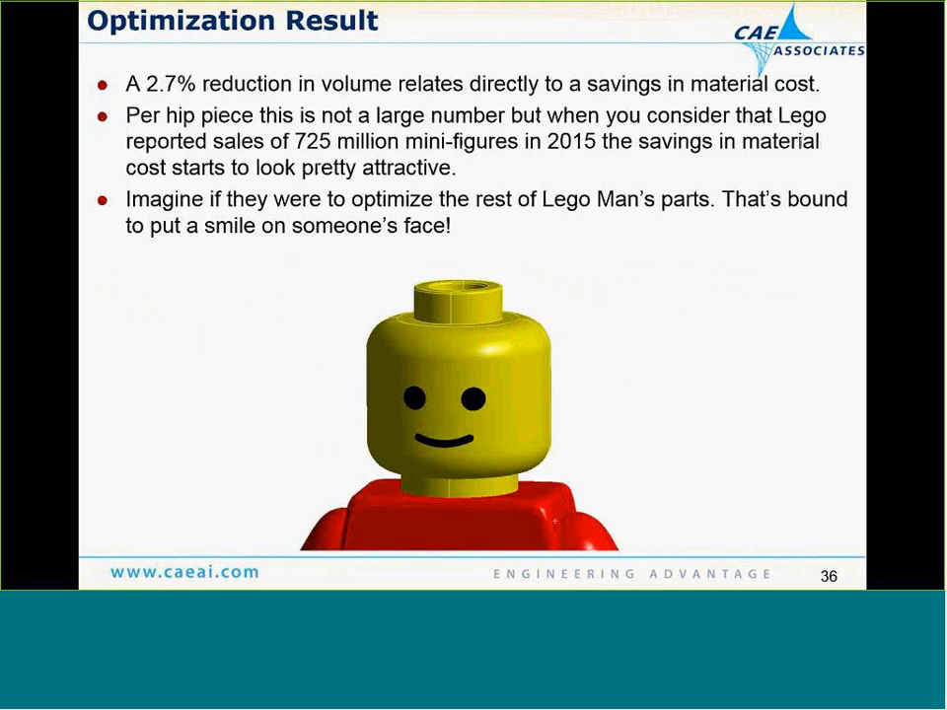
{"action": "key", "text": "Page_Up"}
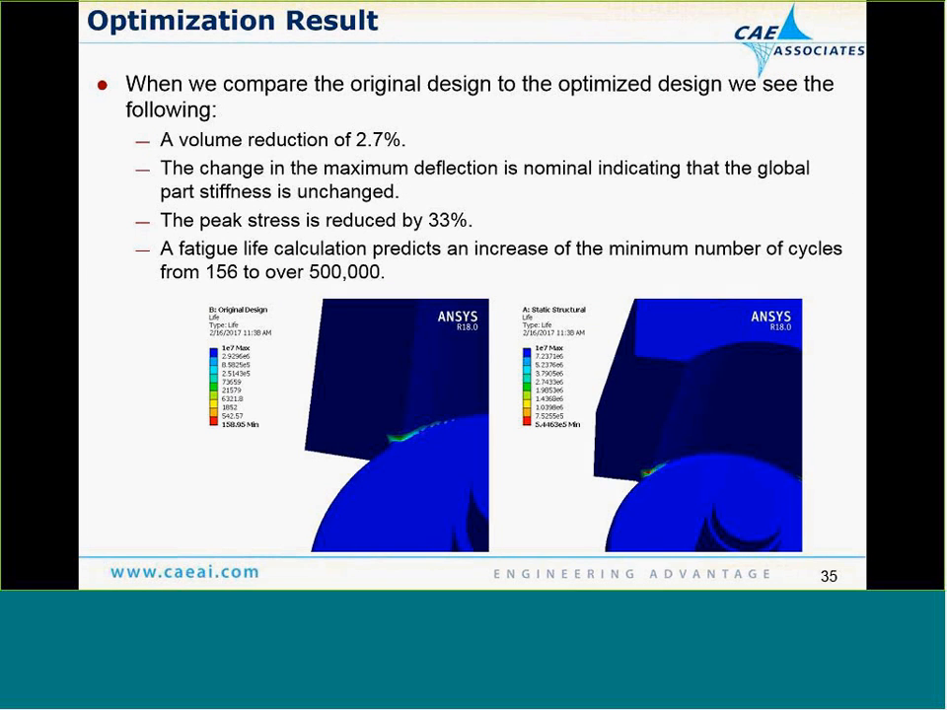